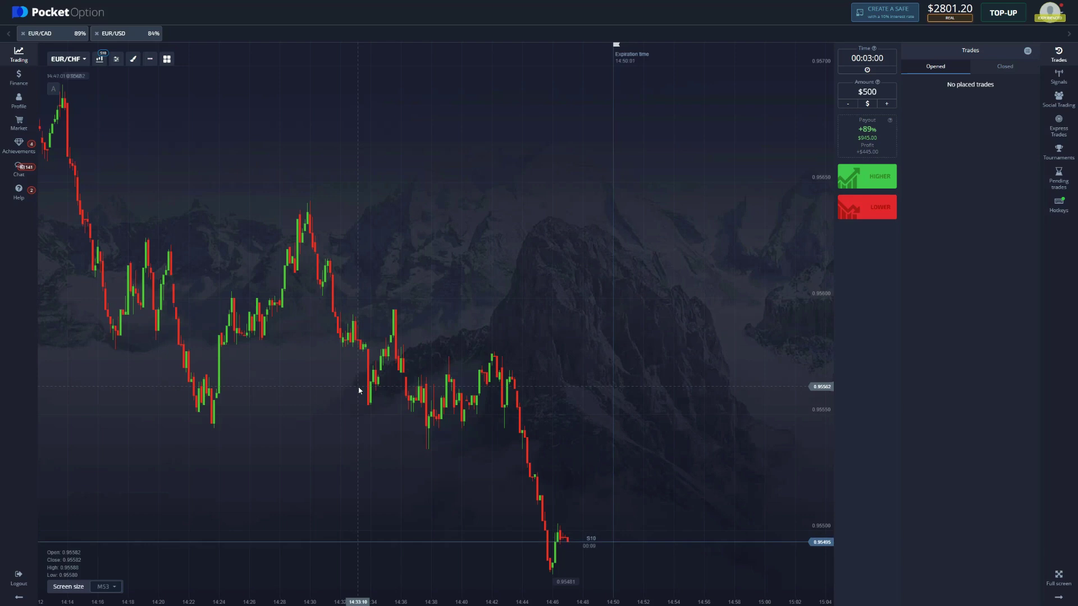
{"action": "scroll", "coordinate": [581, 530], "scroll_direction": "down", "scroll_amount": 2}
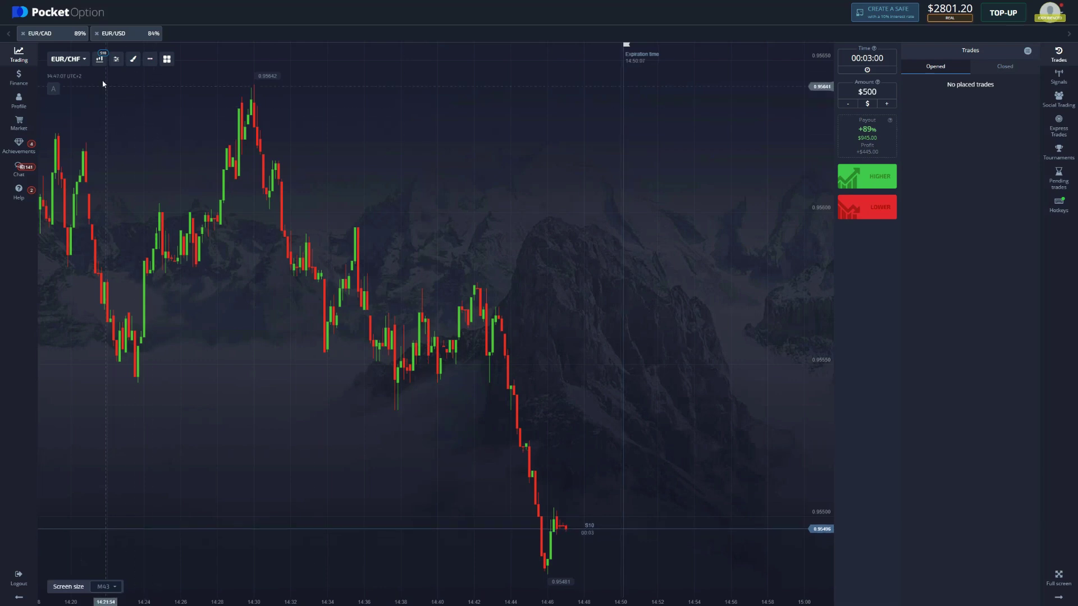
- Switch the EUR/CHF chart to M1 candles and set trade expiry to 00:01:00
{"action": "left_click", "coordinate": [100, 59]}
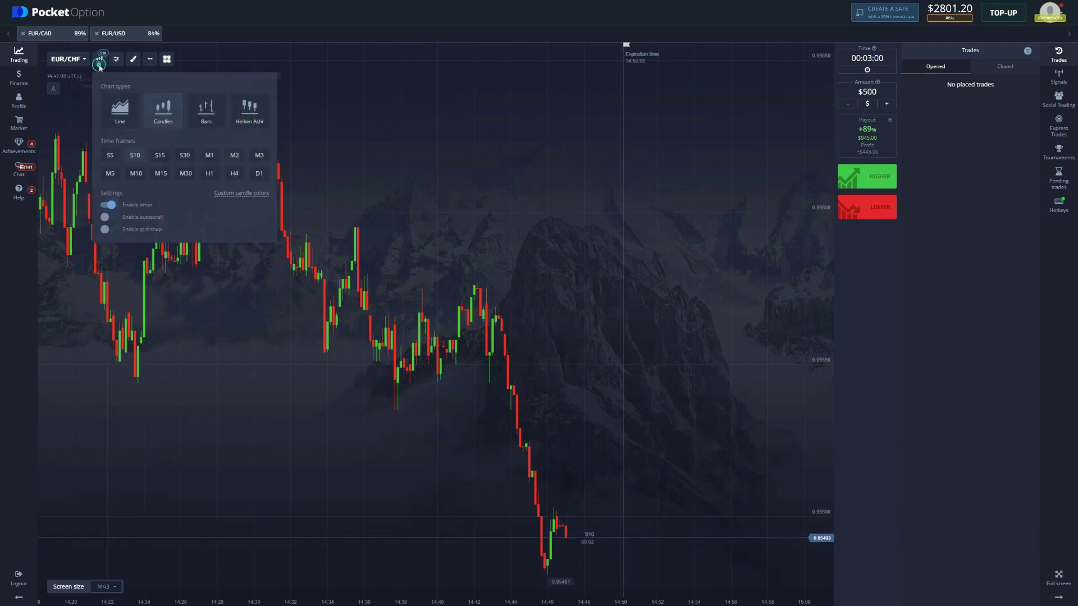
{"action": "left_click", "coordinate": [209, 156]}
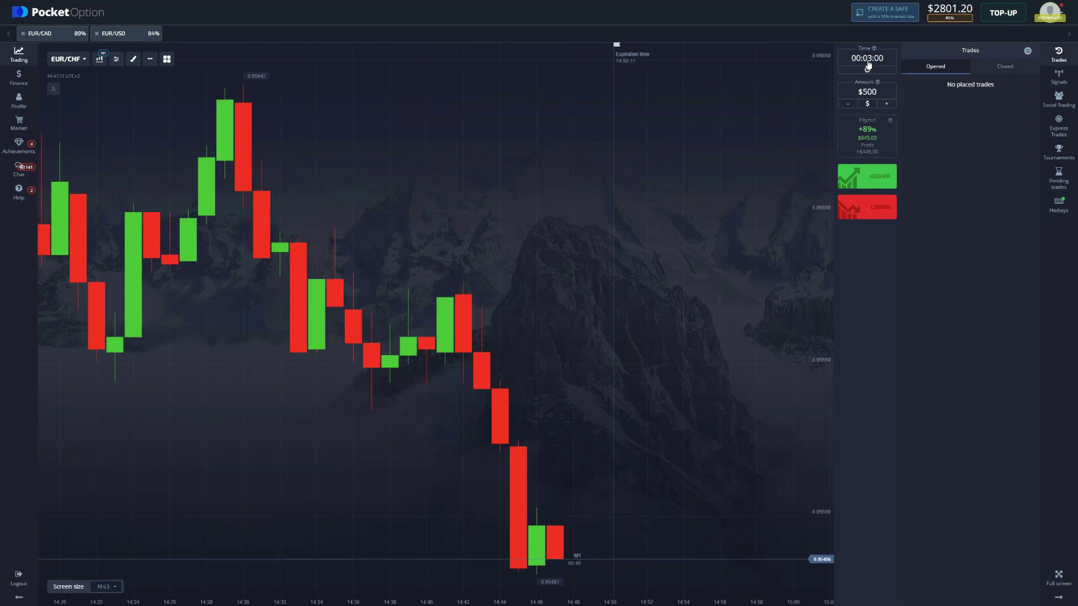
{"action": "left_click", "coordinate": [867, 58]}
{"action": "left_click", "coordinate": [769, 103]}
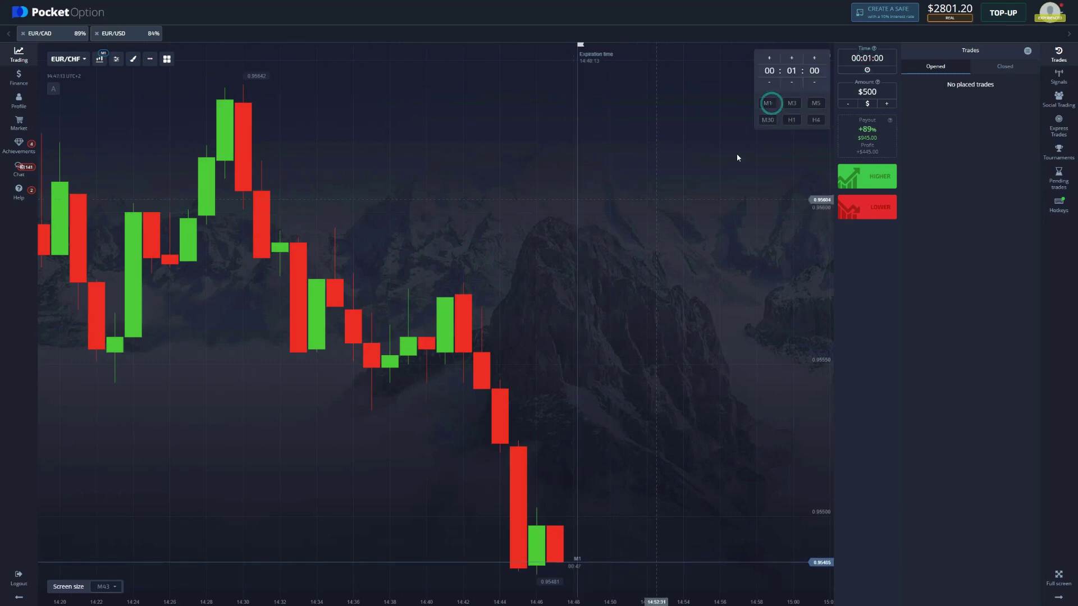
{"action": "left_click", "coordinate": [632, 149]}
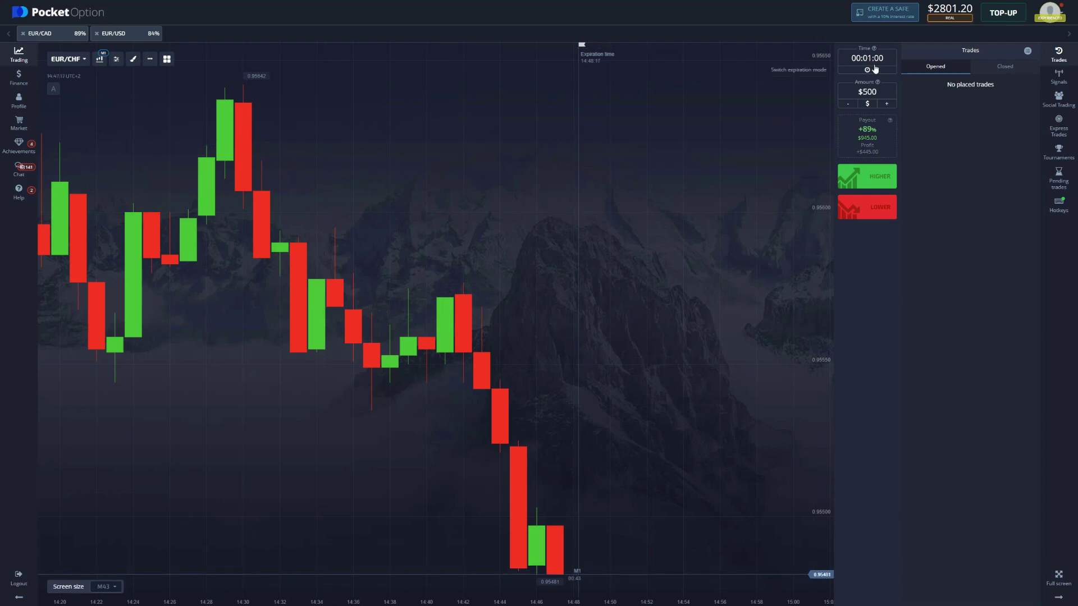
{"action": "scroll", "coordinate": [621, 288], "scroll_direction": "down", "scroll_amount": 2}
{"action": "scroll", "coordinate": [621, 289], "scroll_direction": "up", "scroll_amount": 2}
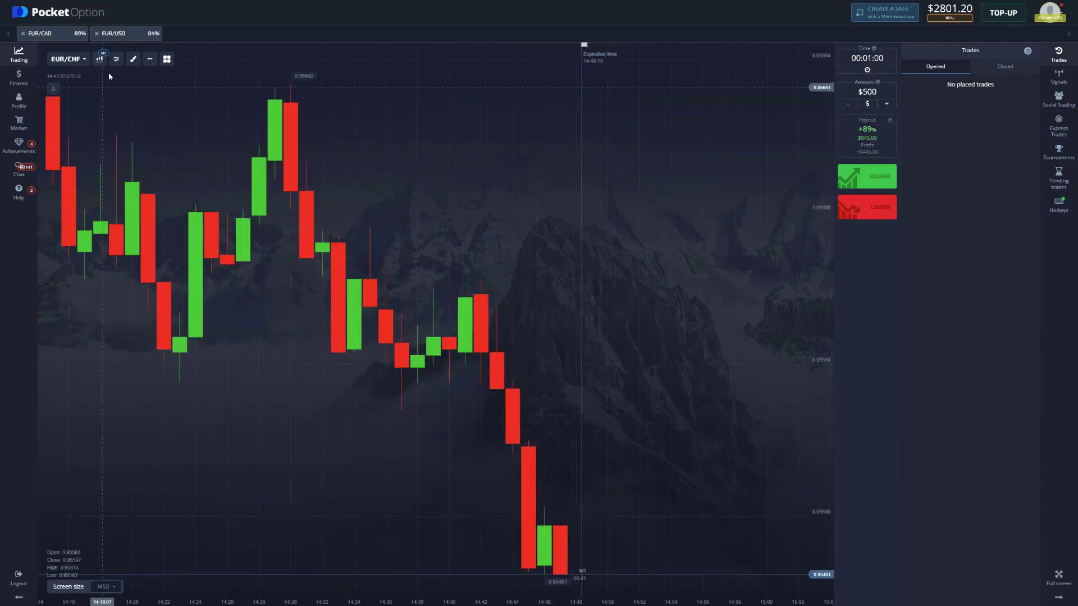
- Add Bollinger Bands to the chart with period 20 and deviation 2
{"action": "left_click", "coordinate": [116, 59]}
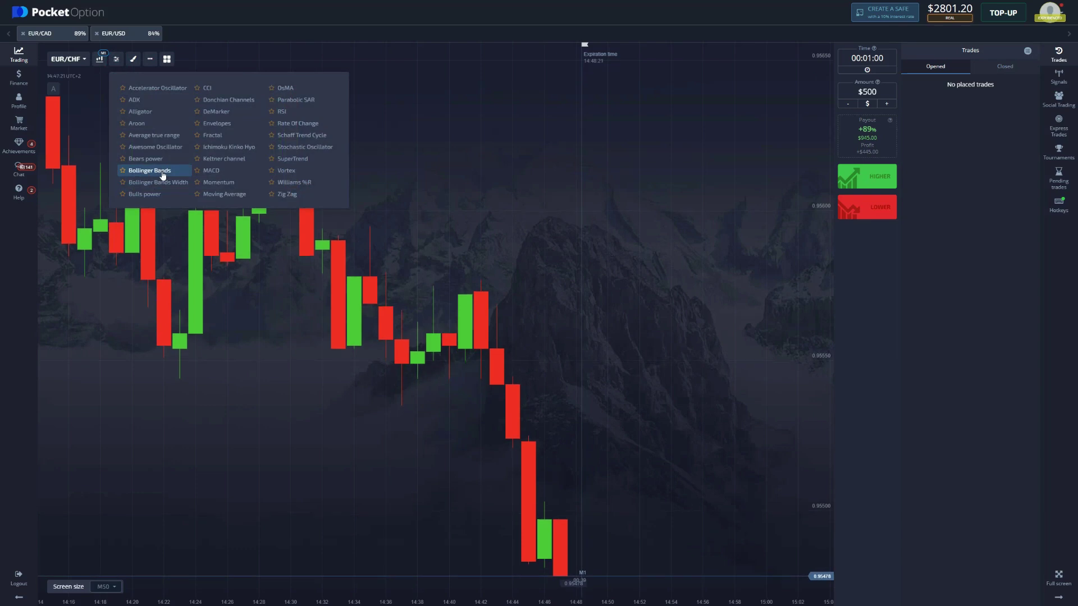
{"action": "left_click", "coordinate": [150, 178]}
{"action": "left_click", "coordinate": [515, 304]}
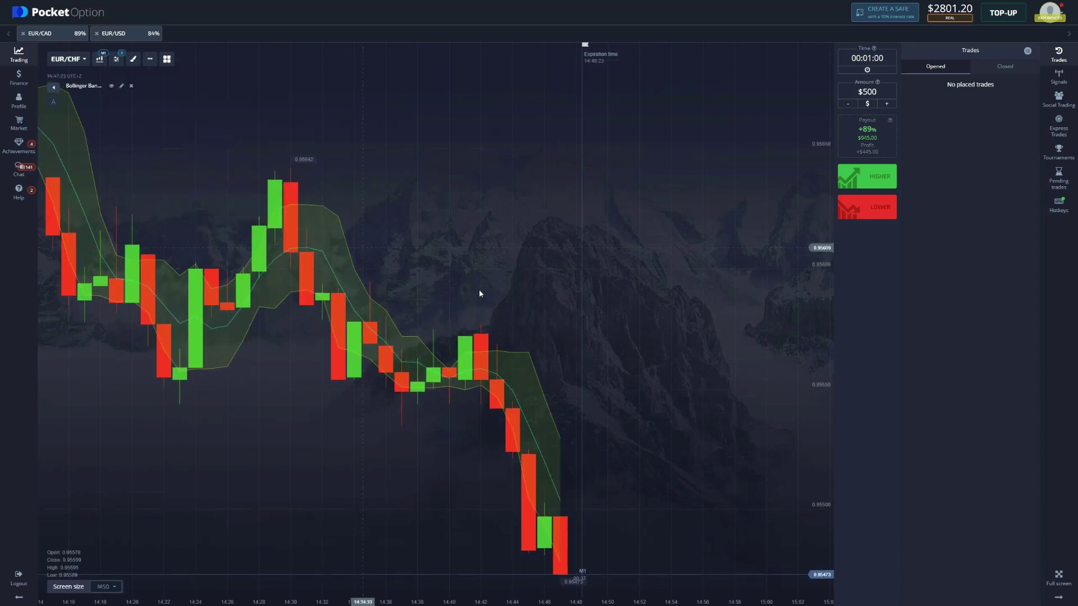
{"action": "scroll", "coordinate": [528, 310], "scroll_direction": "up", "scroll_amount": 2}
{"action": "scroll", "coordinate": [548, 481], "scroll_direction": "down", "scroll_amount": 1}
{"action": "scroll", "coordinate": [548, 455], "scroll_direction": "down", "scroll_amount": 2}
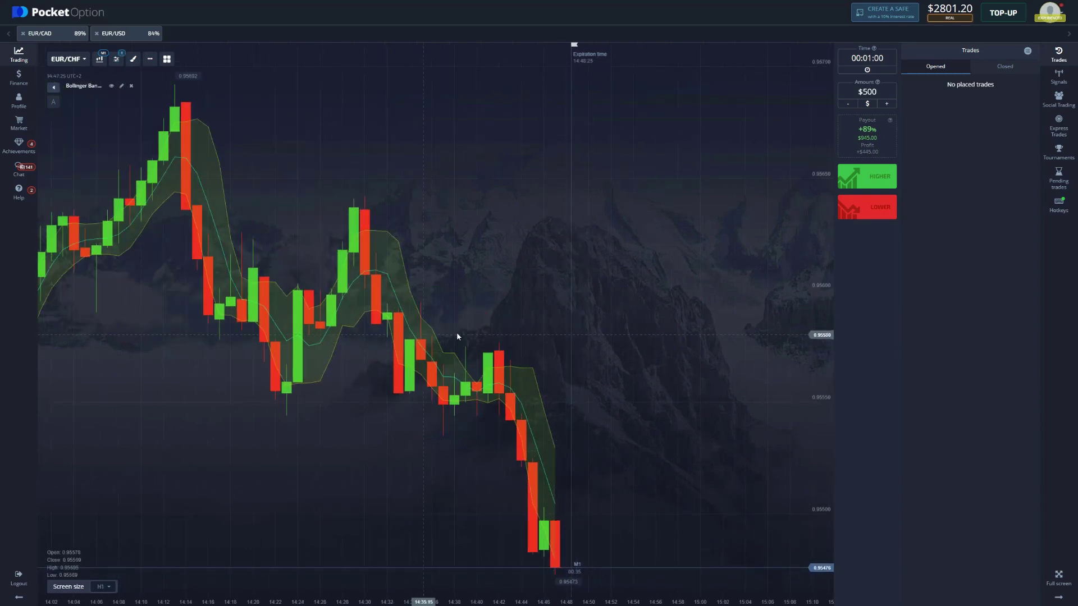
{"action": "scroll", "coordinate": [447, 337], "scroll_direction": "down", "scroll_amount": 1}
{"action": "left_click", "coordinate": [122, 85]}
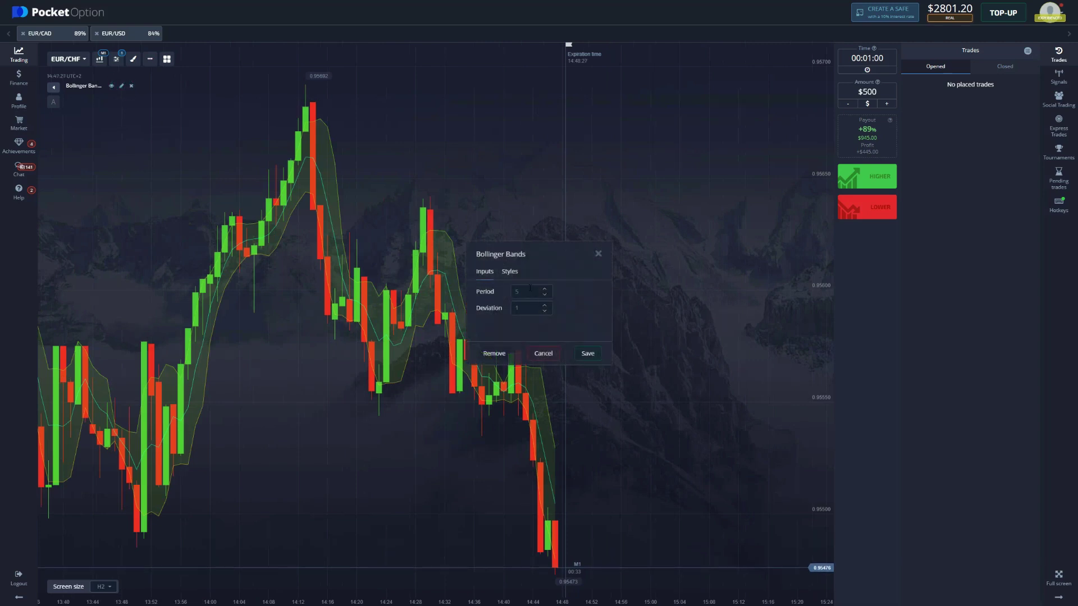
{"action": "double_click", "coordinate": [517, 292]}
{"action": "type", "text": "2"}
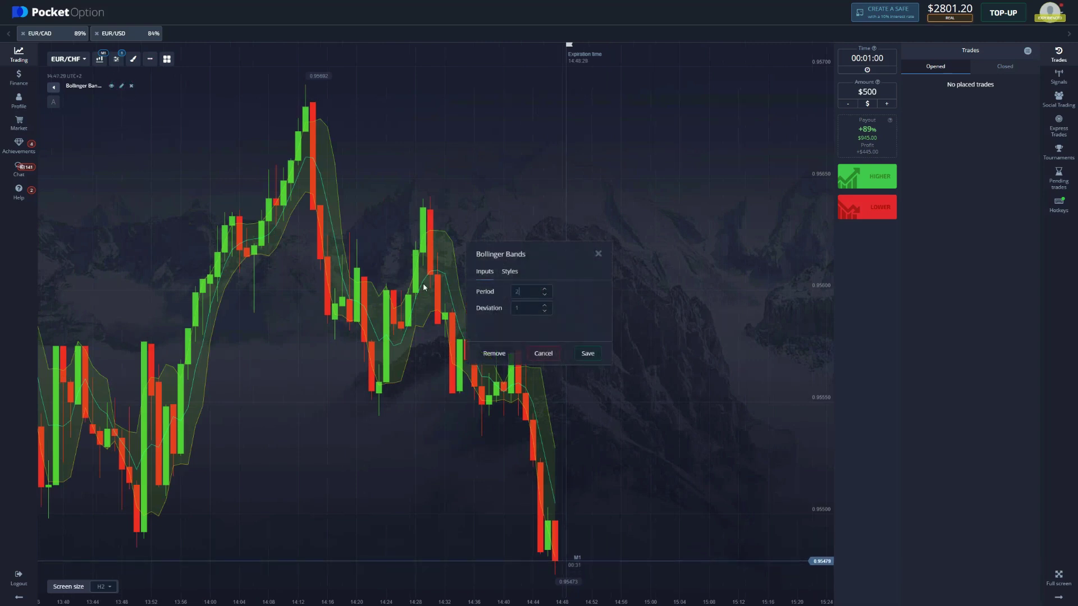
{"action": "type", "text": "0"}
{"action": "double_click", "coordinate": [527, 308]}
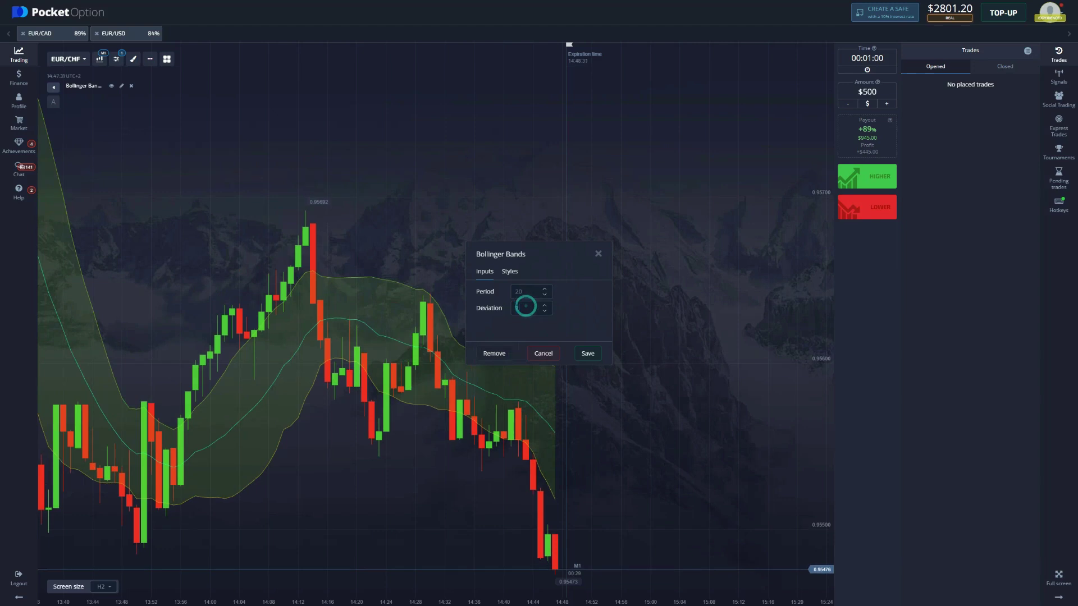
{"action": "type", "text": "2"}
- Make the top Bollinger band line red and 2px thick
{"action": "left_click", "coordinate": [509, 272]}
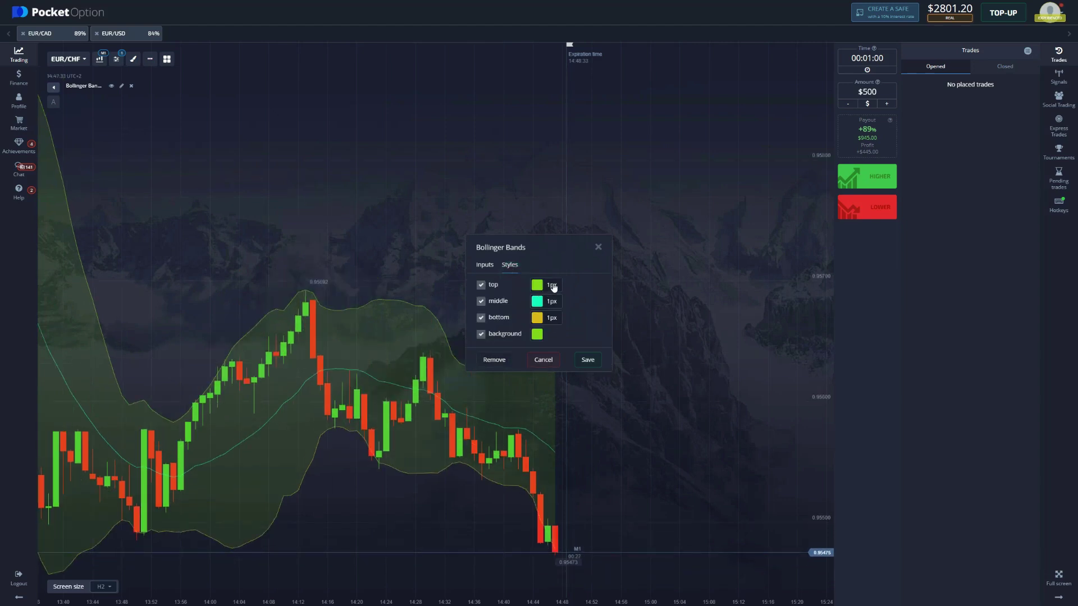
{"action": "left_click", "coordinate": [553, 287]}
{"action": "left_click", "coordinate": [588, 309]}
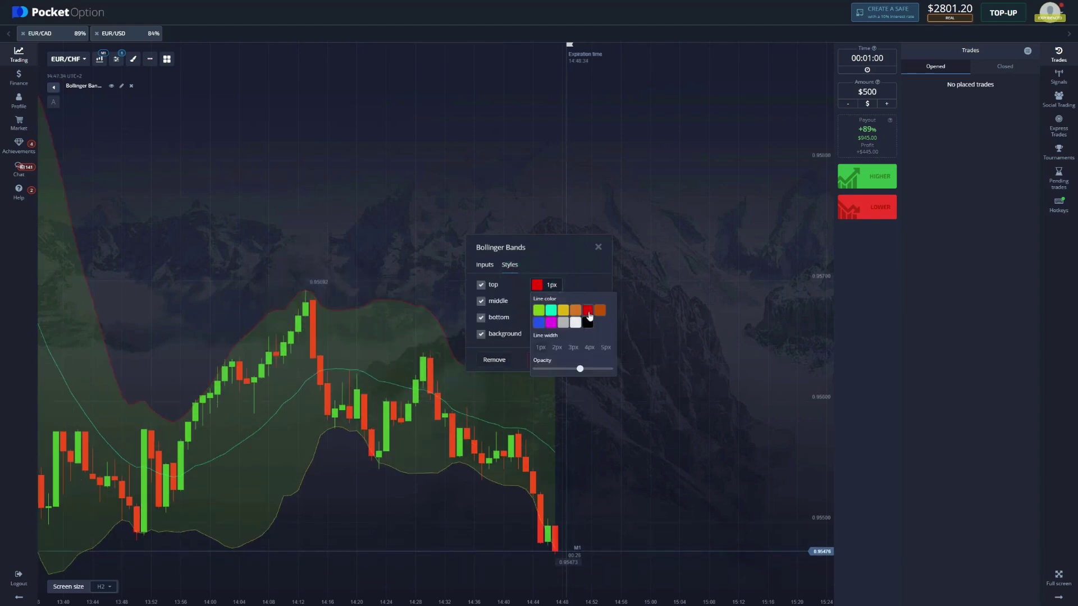
{"action": "left_click", "coordinate": [587, 274]}
{"action": "left_click", "coordinate": [549, 286]}
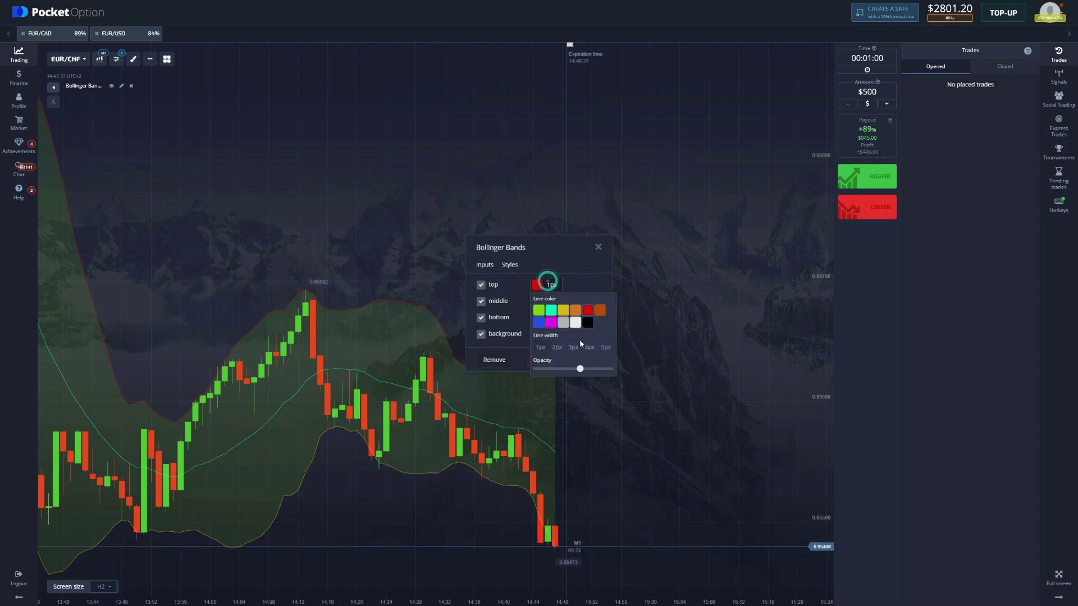
{"action": "left_click", "coordinate": [557, 347]}
{"action": "left_click", "coordinate": [592, 276]}
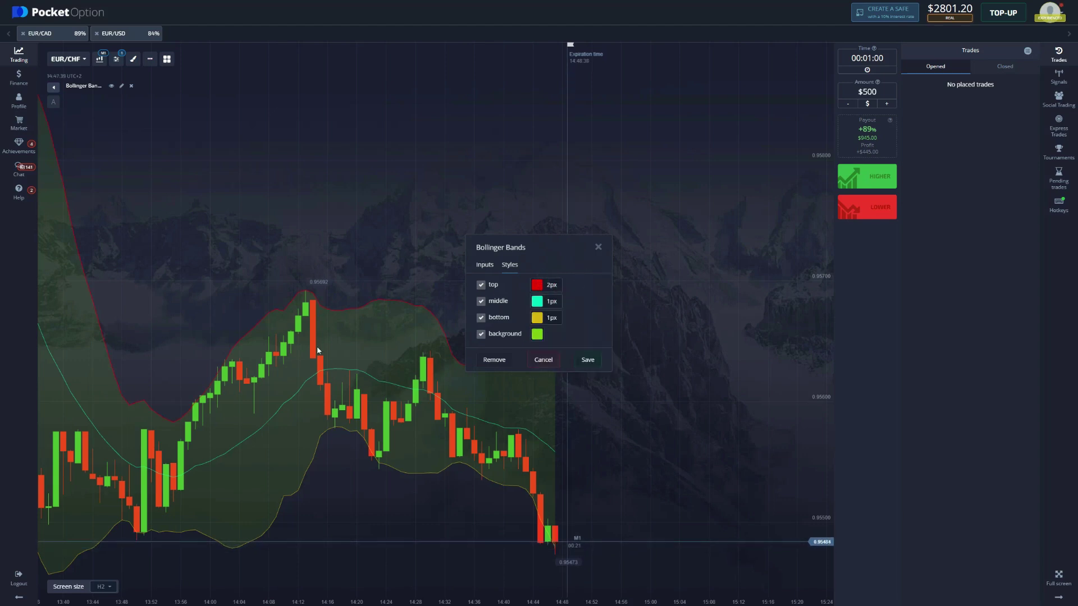
- Make the bottom band line green and 2px thick, and save the settings
{"action": "left_click", "coordinate": [552, 319]}
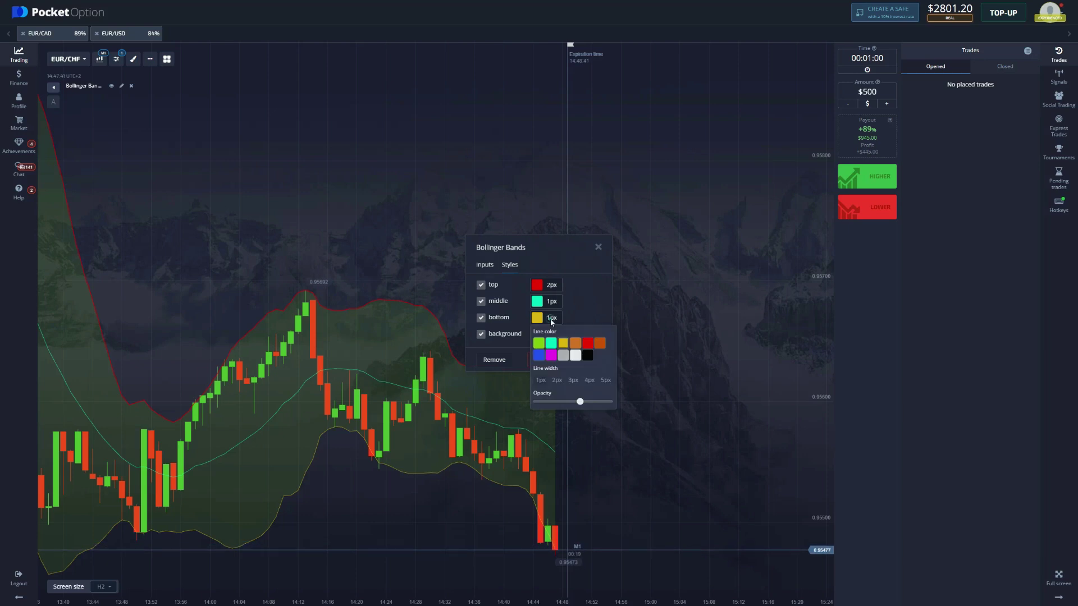
{"action": "left_click", "coordinate": [539, 343]}
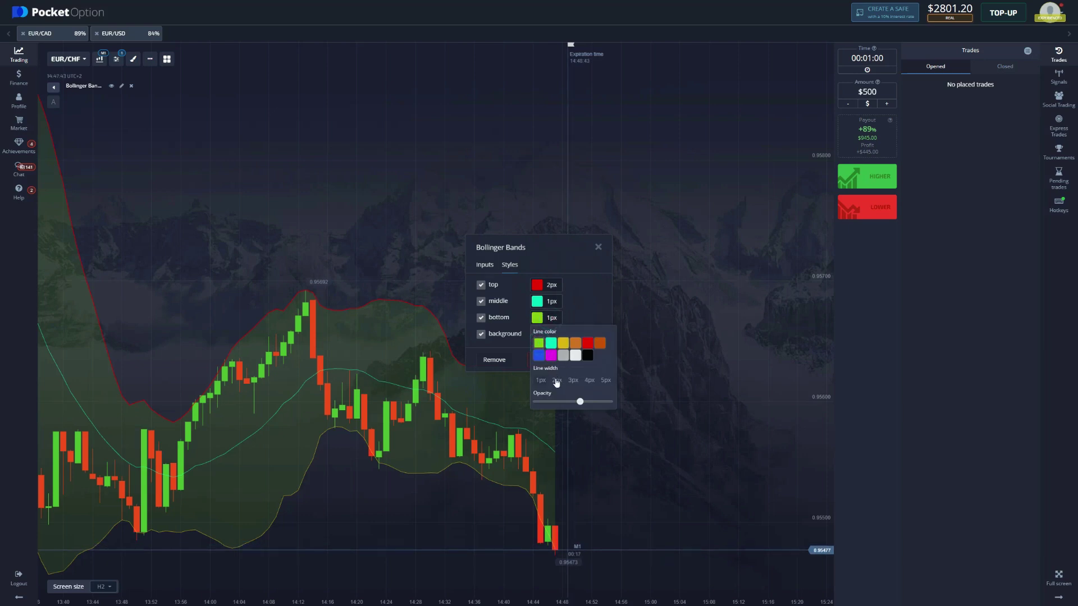
{"action": "left_click", "coordinate": [556, 381]}
{"action": "left_click", "coordinate": [592, 308]}
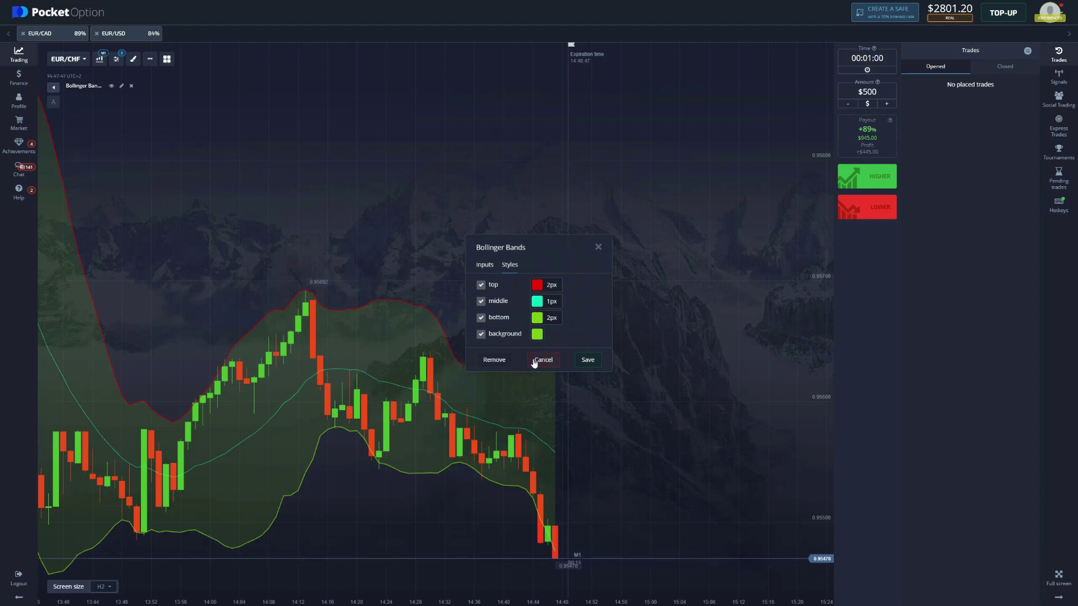
{"action": "left_click", "coordinate": [588, 361]}
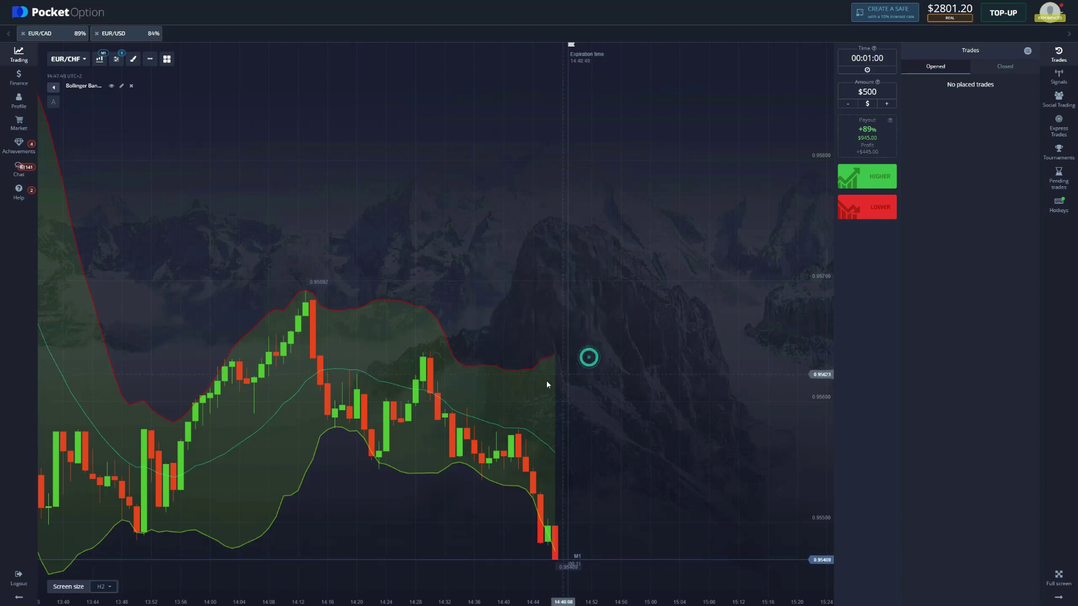
{"action": "scroll", "coordinate": [477, 413], "scroll_direction": "down", "scroll_amount": 3}
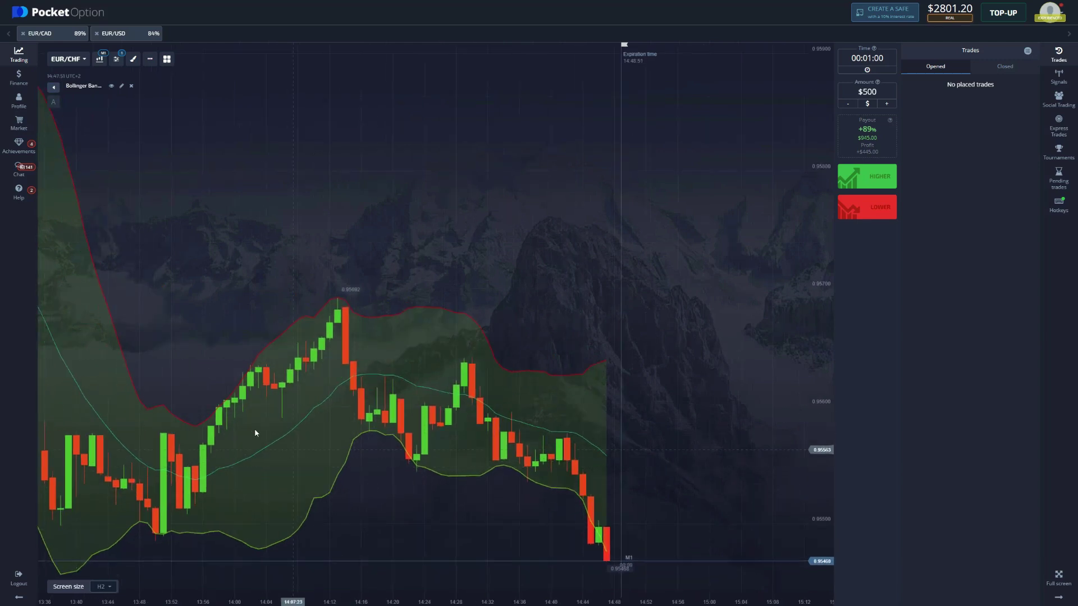
{"action": "scroll", "coordinate": [478, 413], "scroll_direction": "down", "scroll_amount": 3}
{"action": "scroll", "coordinate": [500, 399], "scroll_direction": "up", "scroll_amount": 2}
{"action": "scroll", "coordinate": [321, 364], "scroll_direction": "up", "scroll_amount": 2}
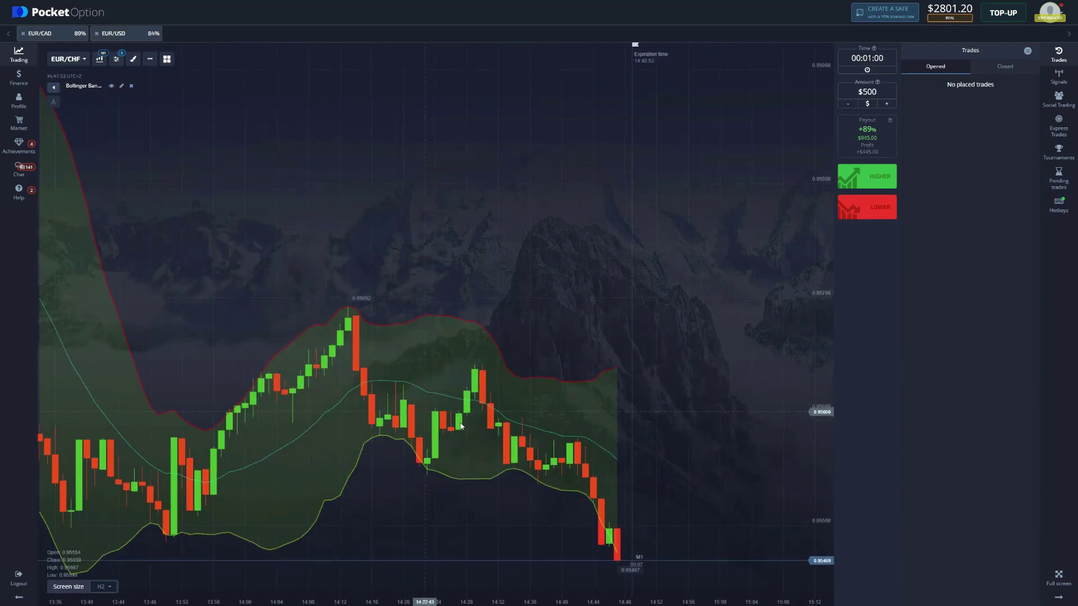
- Re-confirm the Bollinger Bands settings unchanged, twice
{"action": "left_click", "coordinate": [124, 86]}
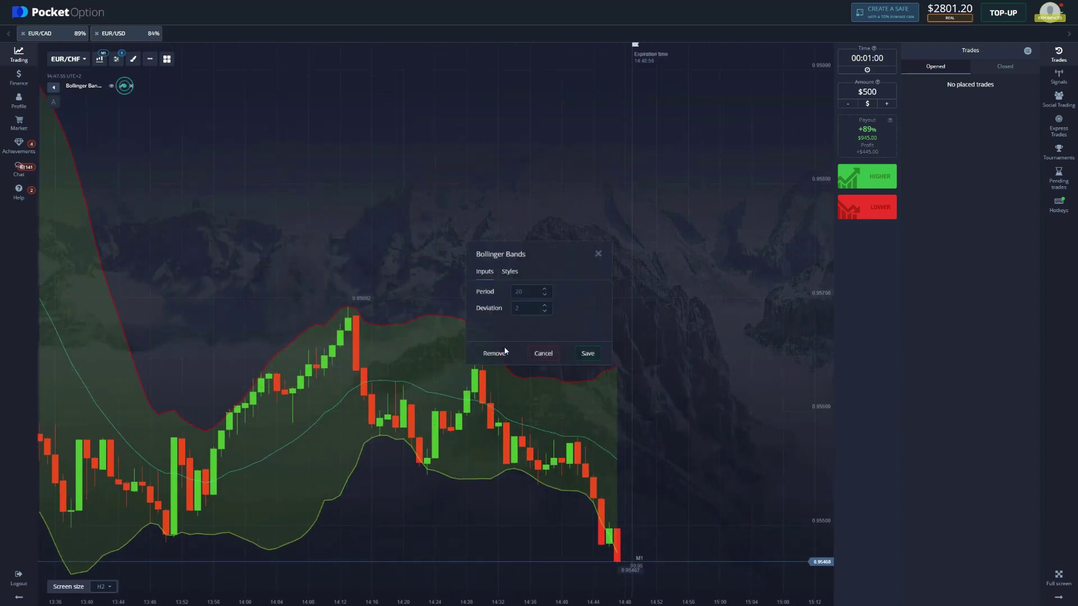
{"action": "left_click", "coordinate": [589, 353]}
{"action": "scroll", "coordinate": [581, 371], "scroll_direction": "down", "scroll_amount": 1}
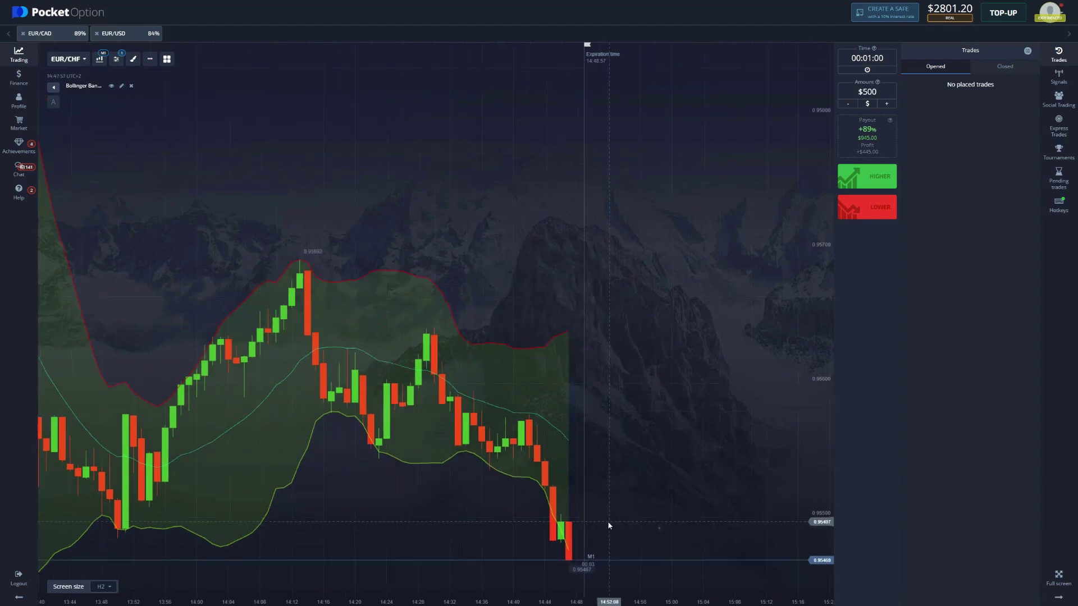
{"action": "scroll", "coordinate": [658, 522], "scroll_direction": "up", "scroll_amount": 1}
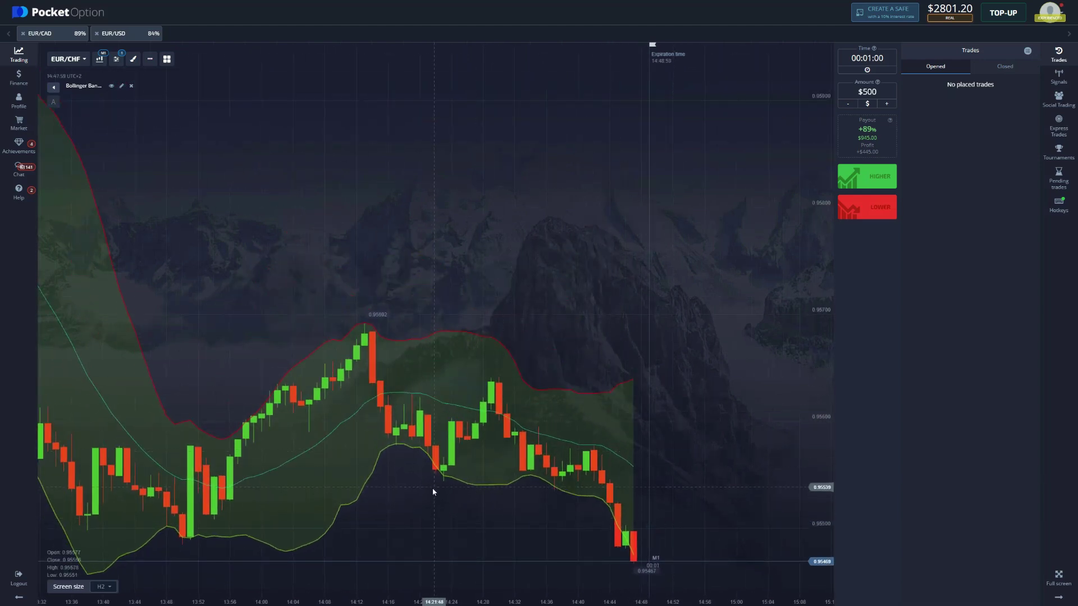
{"action": "left_click_drag", "start_coordinate": [423, 491], "coordinate": [468, 502]}
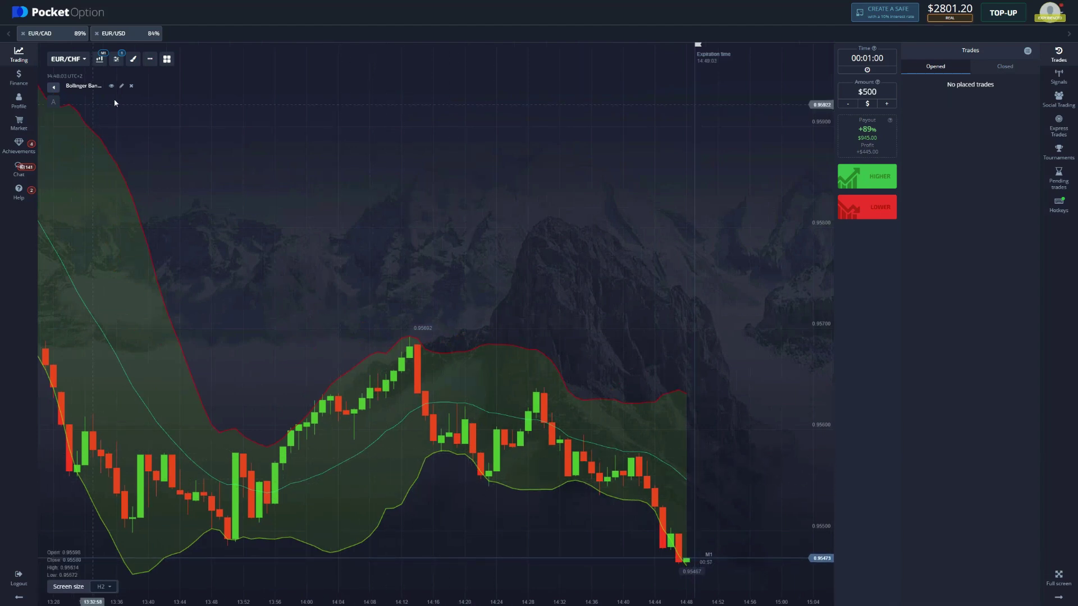
{"action": "left_click", "coordinate": [122, 86]}
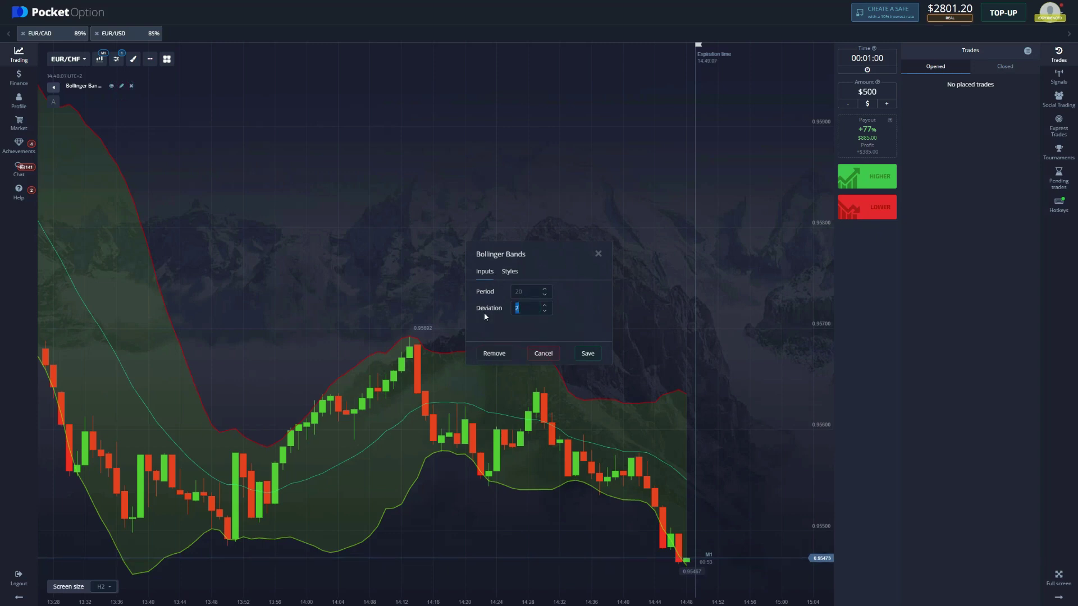
{"action": "left_click", "coordinate": [588, 354]}
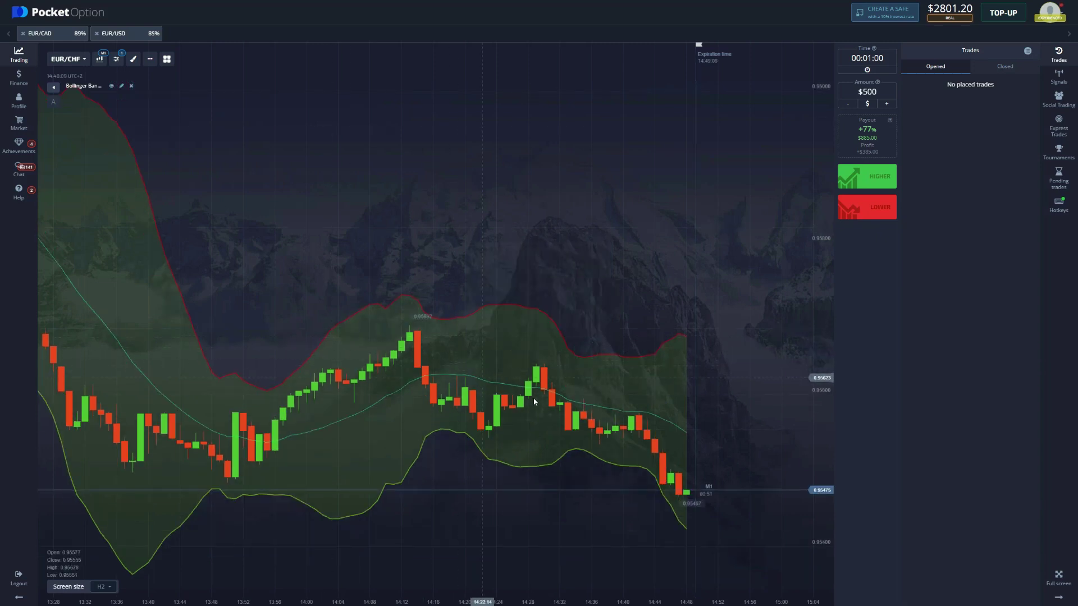
- Browse earlier EUR/CHF price history, then return to the current candle
{"action": "left_click_drag", "start_coordinate": [298, 436], "coordinate": [547, 369]}
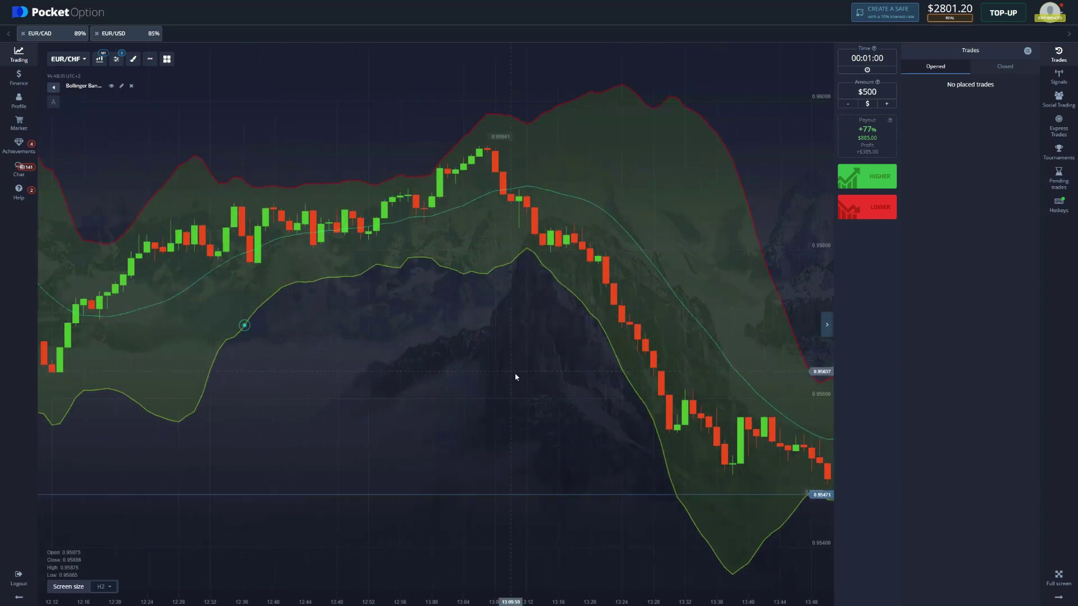
{"action": "left_click_drag", "start_coordinate": [284, 349], "coordinate": [324, 255]}
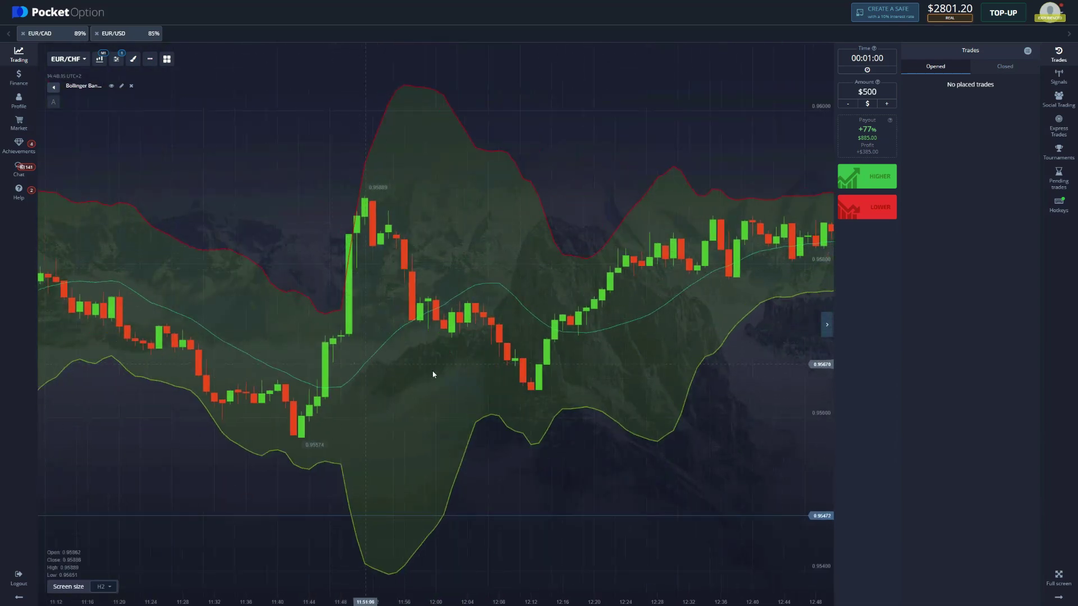
{"action": "left_click_drag", "start_coordinate": [353, 366], "coordinate": [640, 388]}
{"action": "left_click_drag", "start_coordinate": [499, 348], "coordinate": [386, 331]}
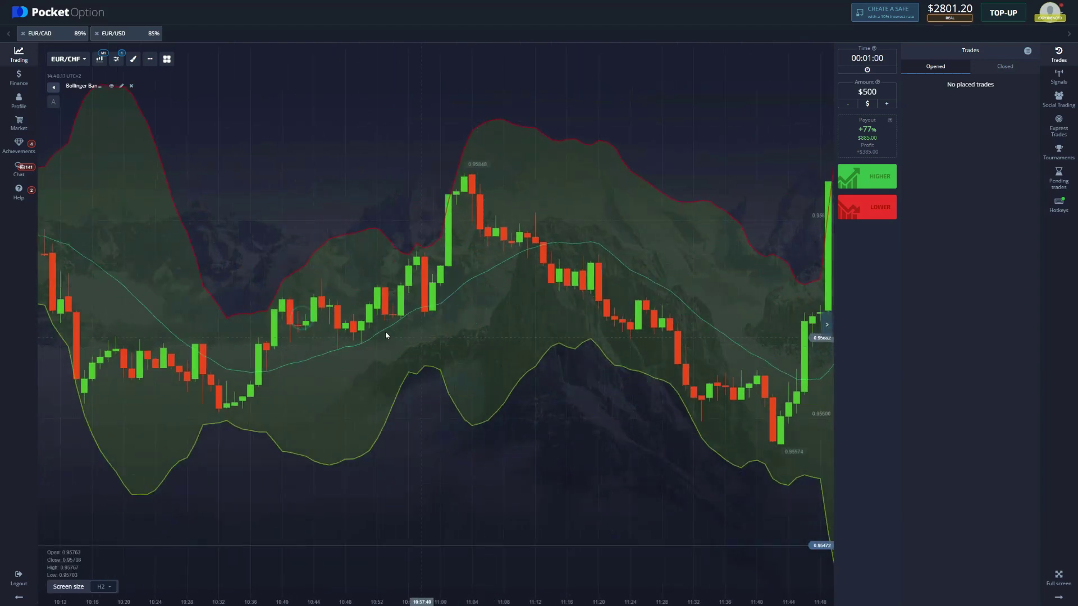
{"action": "mouse_move", "coordinate": [564, 368]}
{"action": "left_mouse_down"}
{"action": "mouse_move", "coordinate": [529, 392]}
{"action": "mouse_move", "coordinate": [400, 382]}
{"action": "left_mouse_up"}
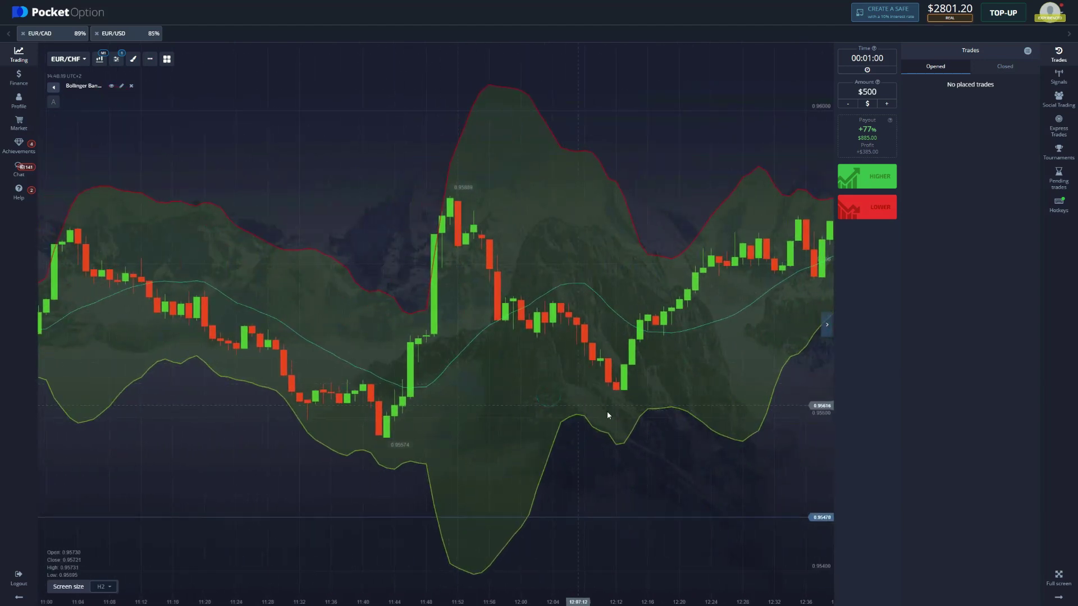
{"action": "left_click_drag", "start_coordinate": [607, 412], "coordinate": [372, 169]}
{"action": "left_click_drag", "start_coordinate": [525, 292], "coordinate": [413, 278]}
{"action": "mouse_move", "coordinate": [589, 302]}
{"action": "left_mouse_down"}
{"action": "mouse_move", "coordinate": [455, 269]}
{"action": "mouse_move", "coordinate": [635, 354]}
{"action": "mouse_move", "coordinate": [472, 337]}
{"action": "left_mouse_up"}
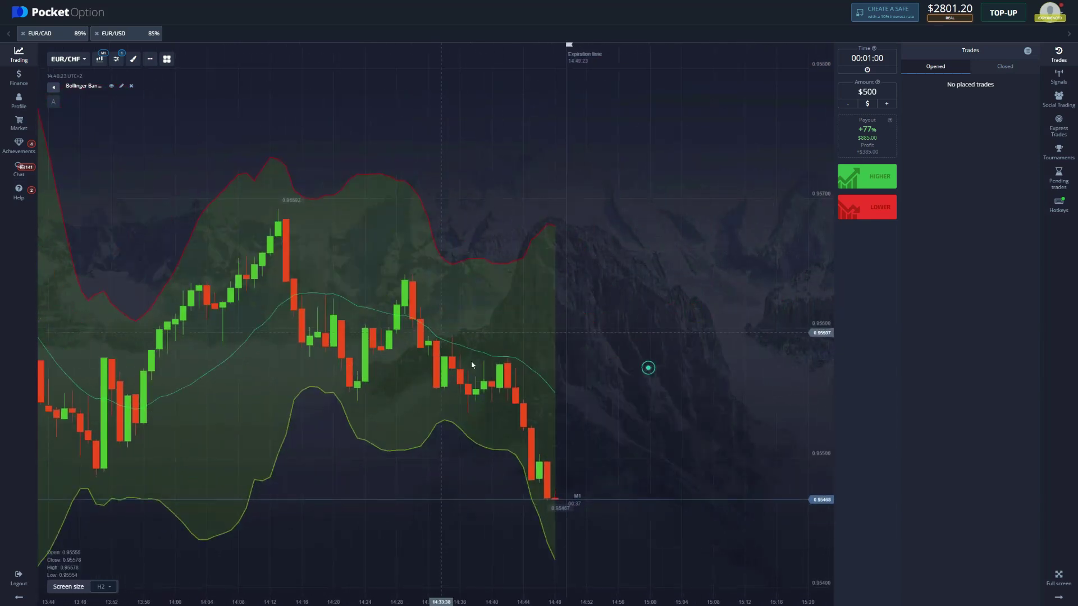
{"action": "left_click_drag", "start_coordinate": [649, 368], "coordinate": [505, 354]}
{"action": "scroll", "coordinate": [572, 478], "scroll_direction": "down", "scroll_amount": 2}
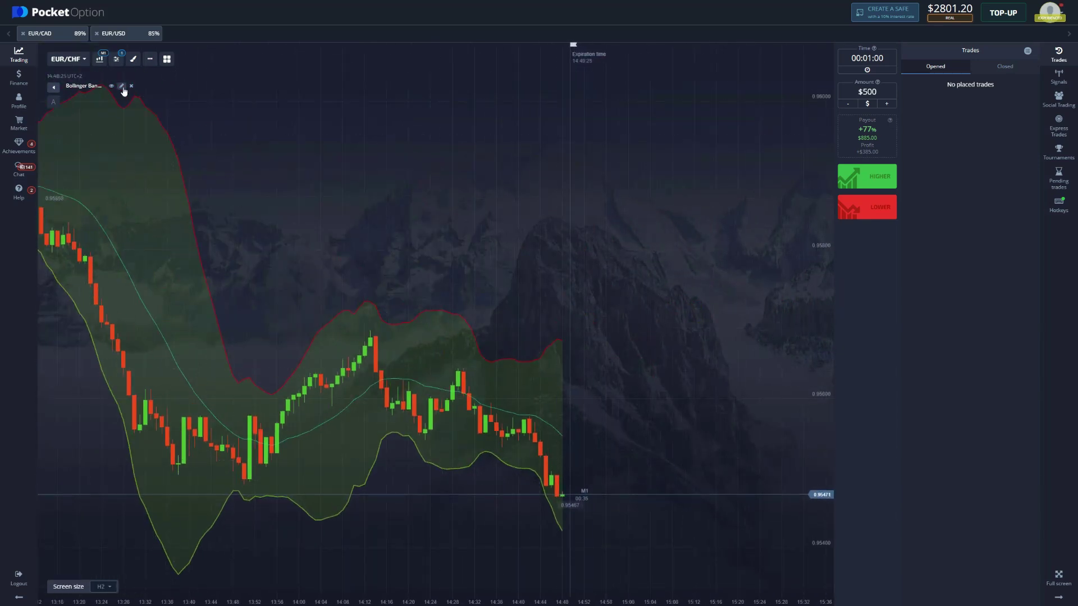
- Adjust the Bollinger Bands deviation value and save the settings
{"action": "left_click", "coordinate": [122, 86]}
{"action": "left_click", "coordinate": [523, 307]}
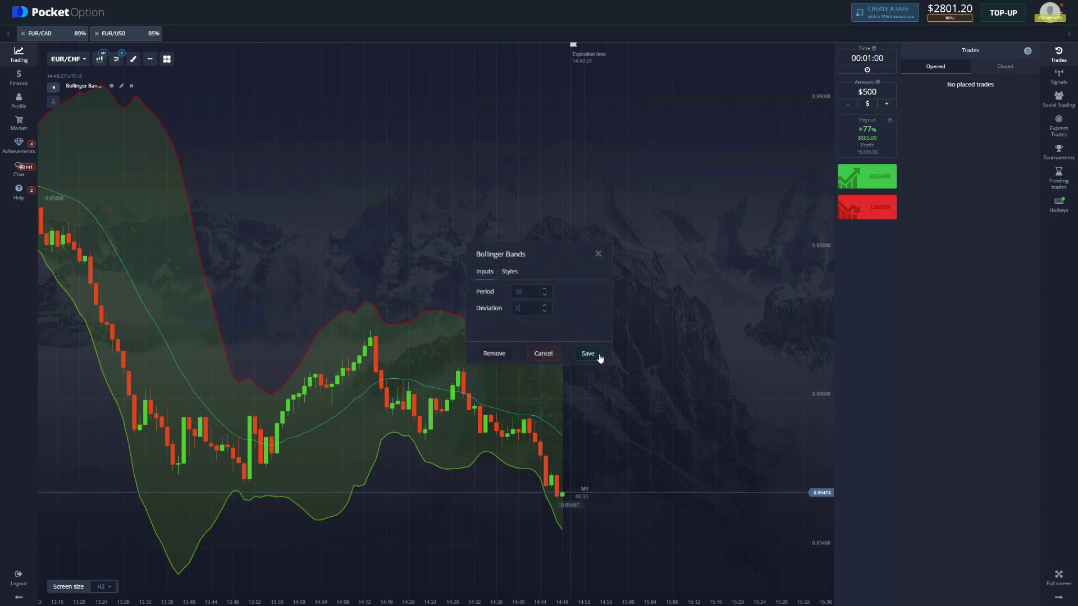
{"action": "left_click", "coordinate": [588, 353]}
- Add a Stochastic Oscillator (14, 3, 3) panel beneath the EUR/CHF chart
{"action": "left_click", "coordinate": [117, 59]}
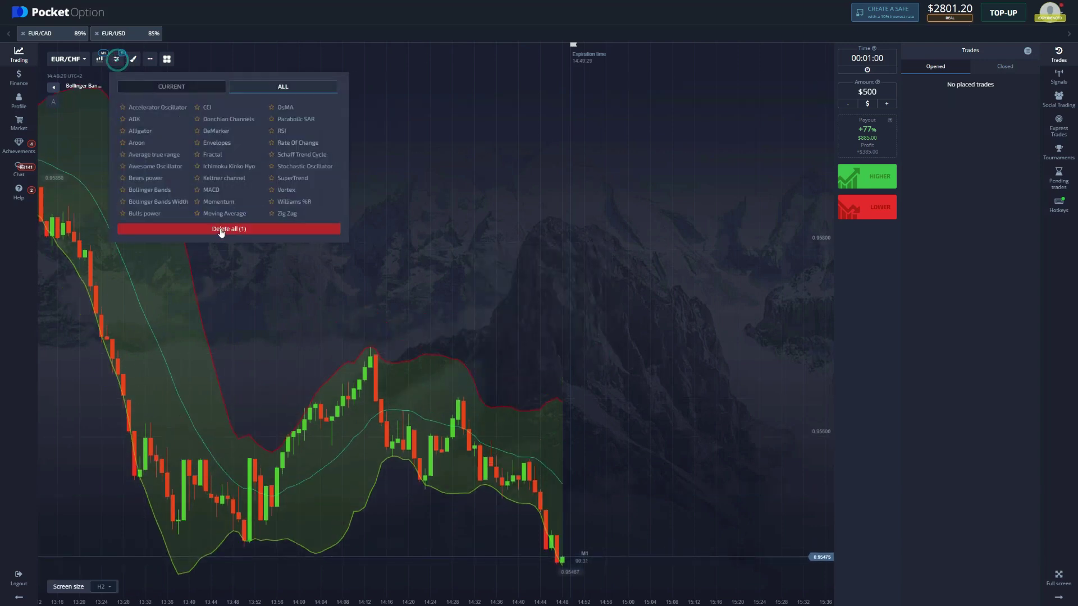
{"action": "left_click", "coordinate": [304, 167]}
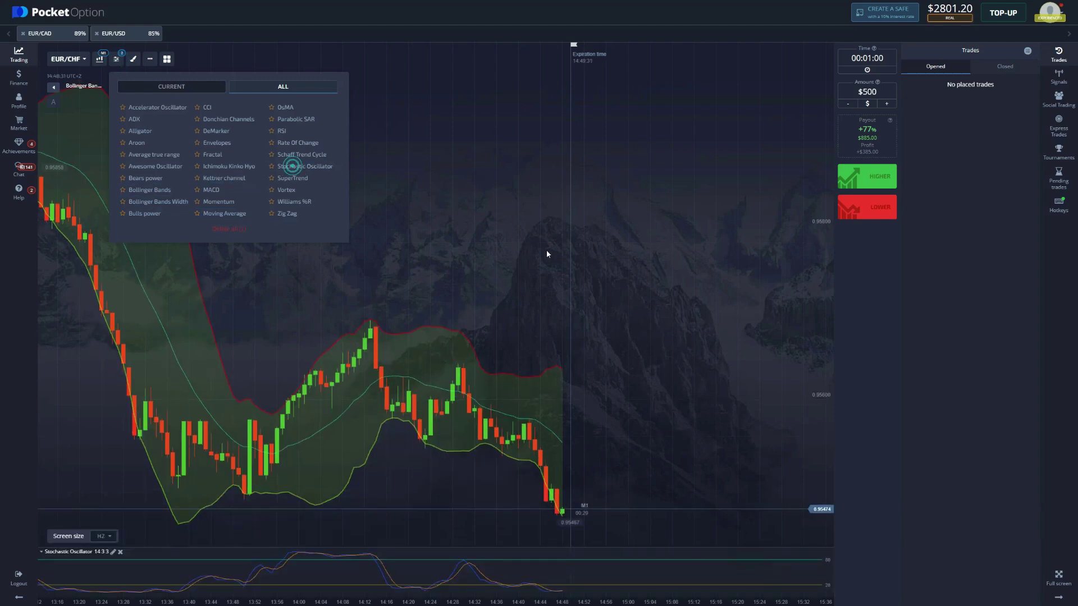
{"action": "left_click", "coordinate": [547, 253]}
{"action": "scroll", "coordinate": [591, 523], "scroll_direction": "up", "scroll_amount": 5}
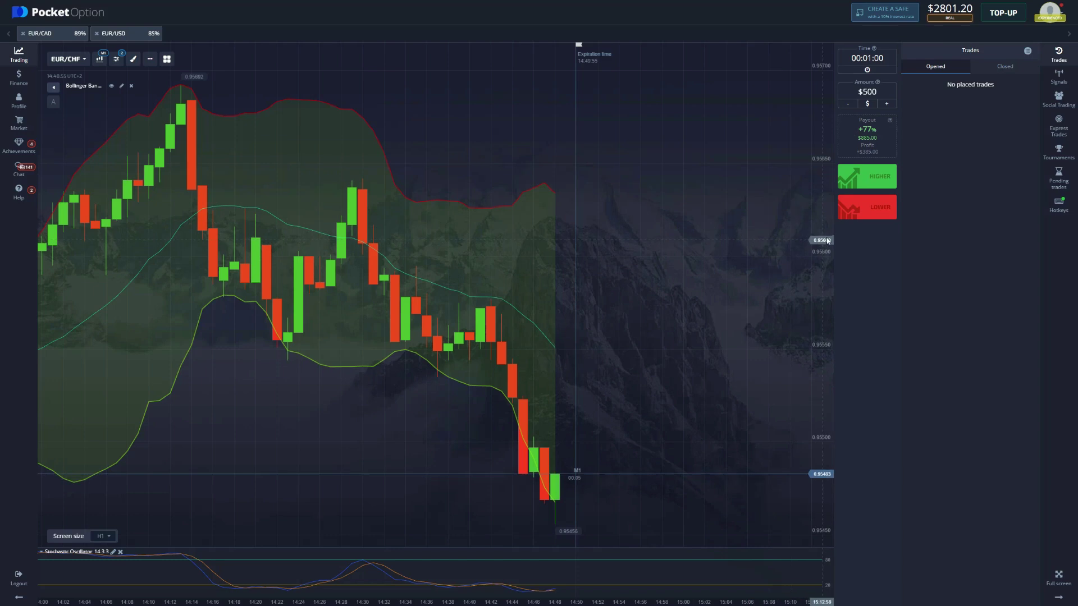
- Place a $500 Higher trade on EUR/CHF, then switch to the Telegram window
{"action": "left_click", "coordinate": [869, 181]}
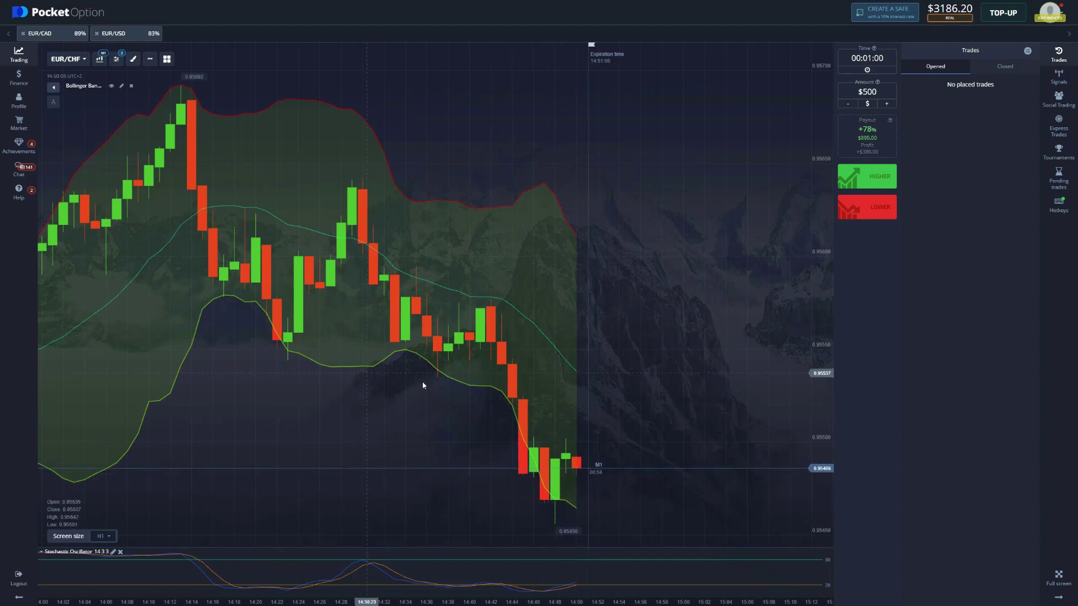
{"action": "scroll", "coordinate": [379, 362], "scroll_direction": "down", "scroll_amount": 2}
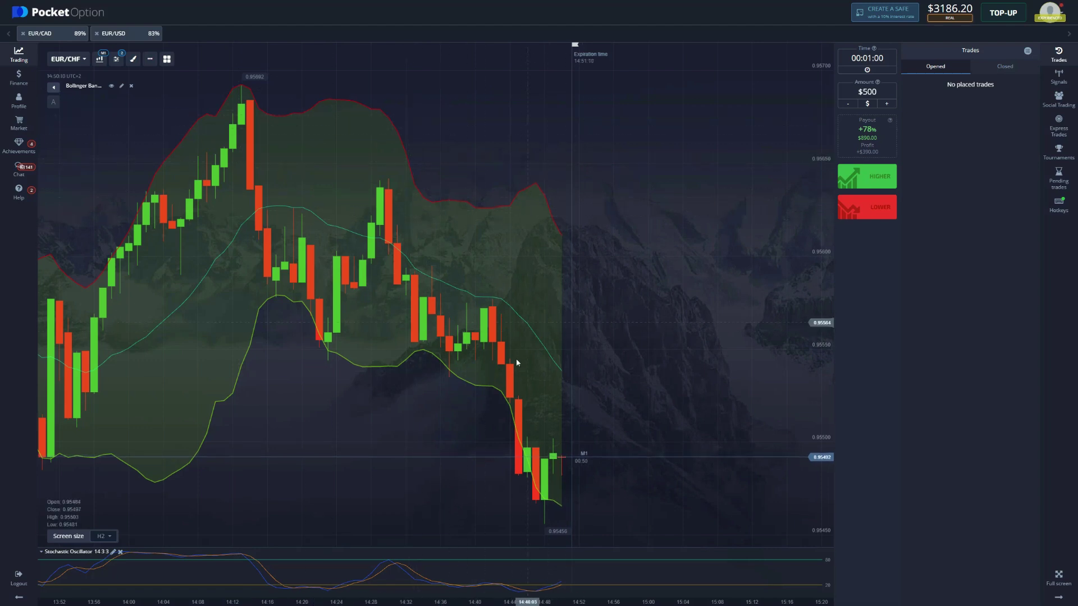
{"action": "scroll", "coordinate": [570, 492], "scroll_direction": "up", "scroll_amount": 1}
{"action": "scroll", "coordinate": [572, 471], "scroll_direction": "up", "scroll_amount": 2}
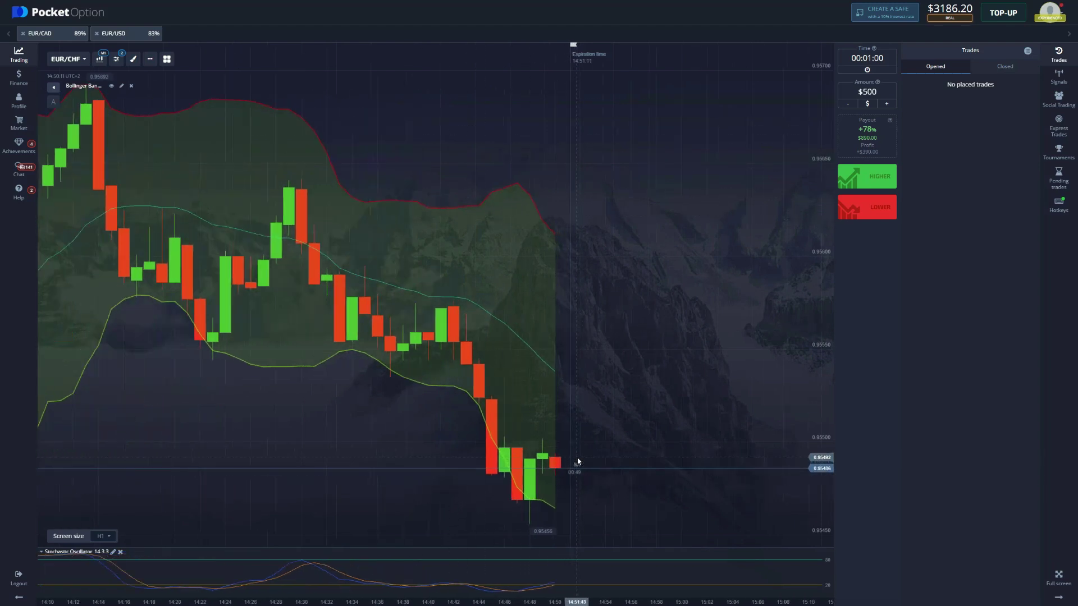
{"action": "scroll", "coordinate": [574, 459], "scroll_direction": "up", "scroll_amount": 1}
{"action": "scroll", "coordinate": [575, 459], "scroll_direction": "down", "scroll_amount": 2}
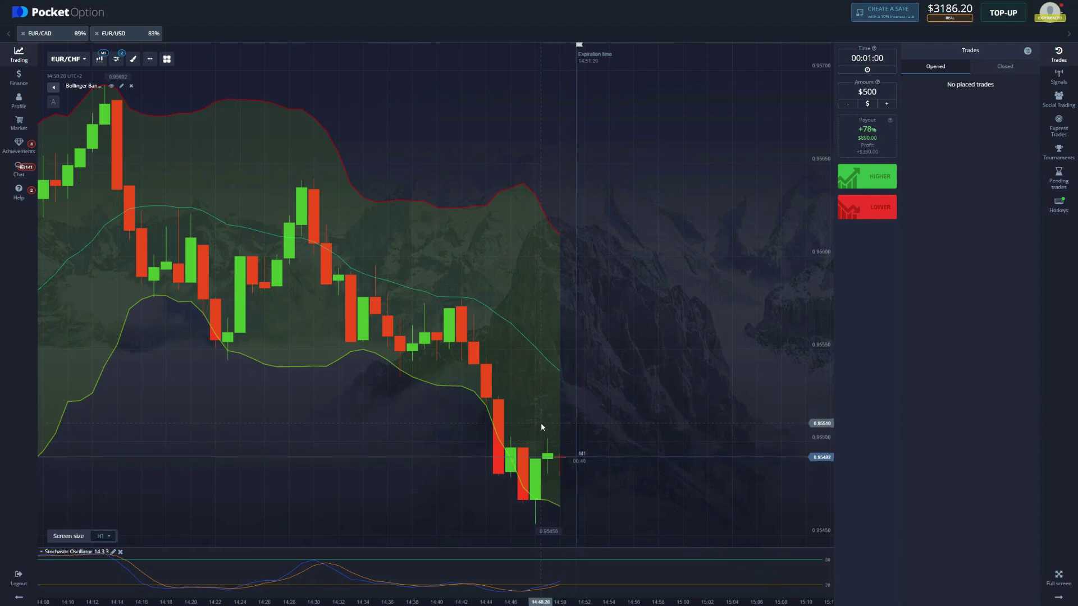
{"action": "mouse_move", "coordinate": [540, 427]}
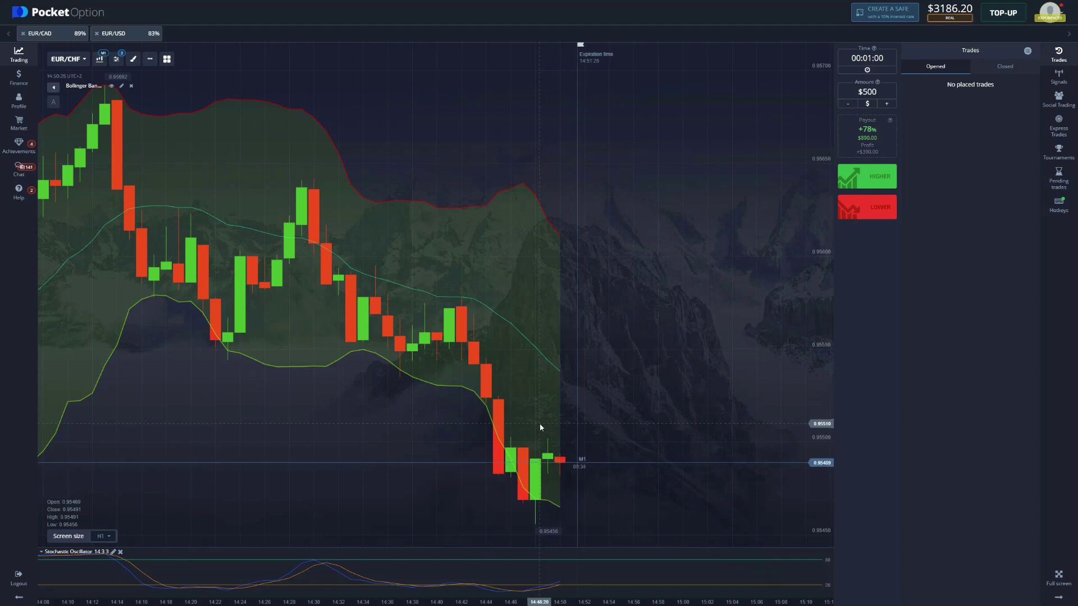
{"action": "key", "text": "alt+Tab"}
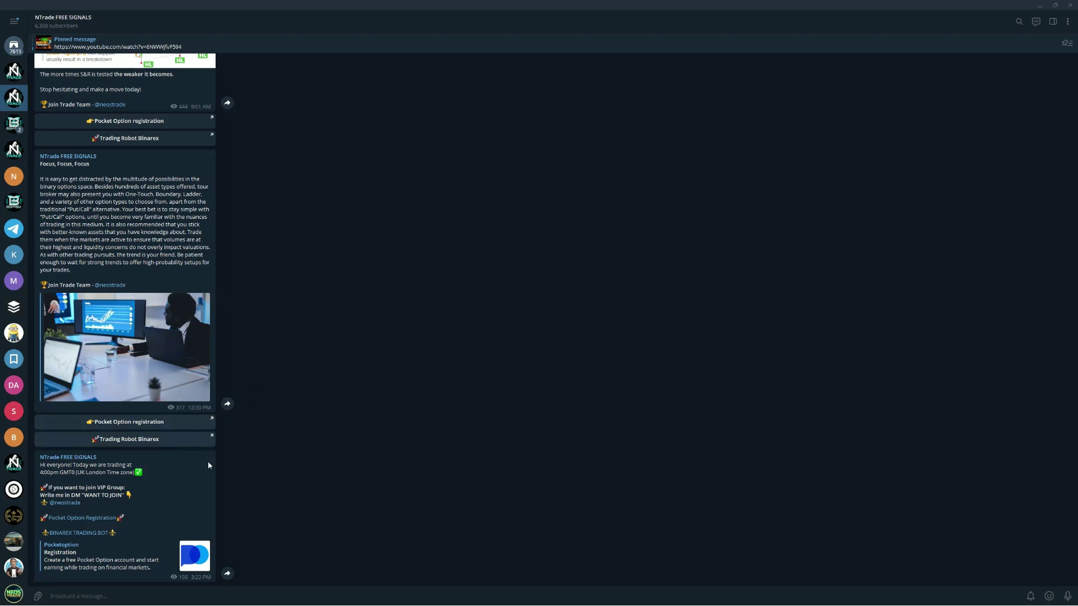
{"action": "scroll", "coordinate": [209, 461], "scroll_direction": "up", "scroll_amount": 2}
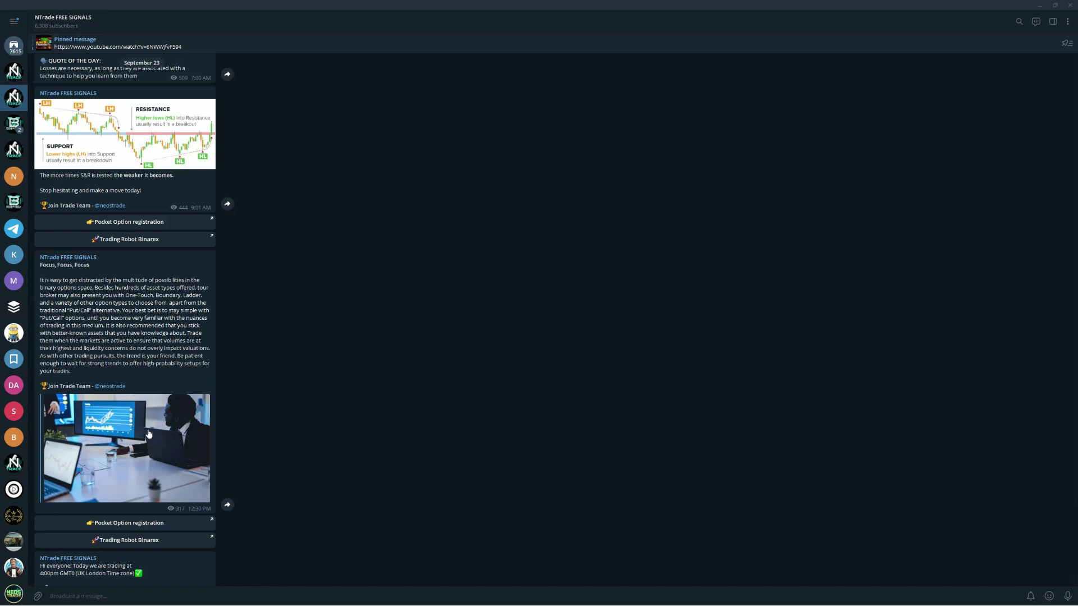
{"action": "scroll", "coordinate": [134, 443], "scroll_direction": "up", "scroll_amount": 1}
{"action": "scroll", "coordinate": [359, 475], "scroll_direction": "up", "scroll_amount": 3}
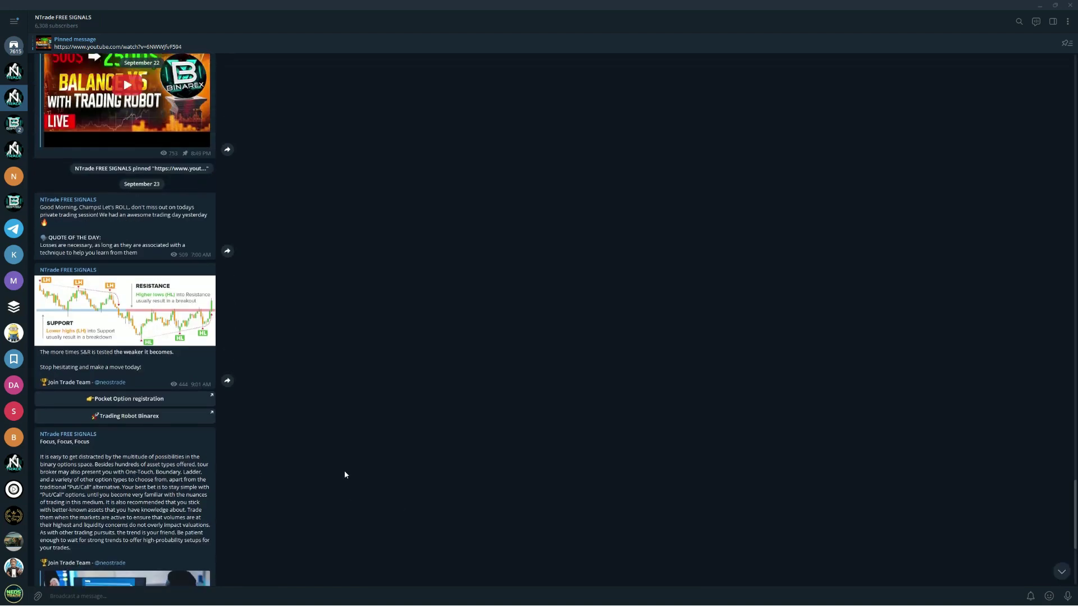
{"action": "scroll", "coordinate": [345, 475], "scroll_direction": "up", "scroll_amount": 2}
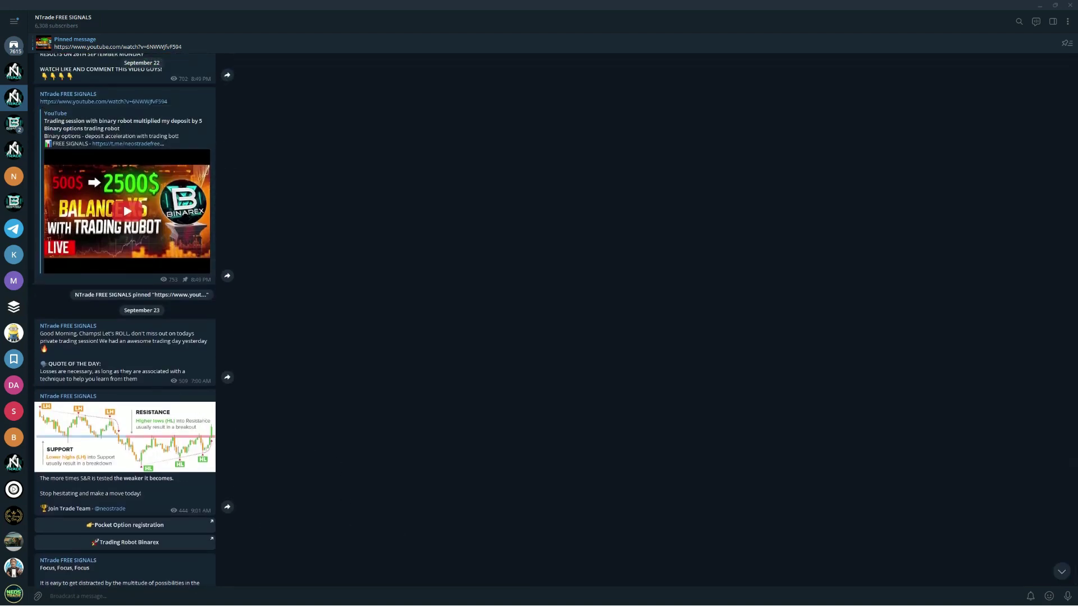
{"action": "scroll", "coordinate": [143, 379], "scroll_direction": "up", "scroll_amount": 3}
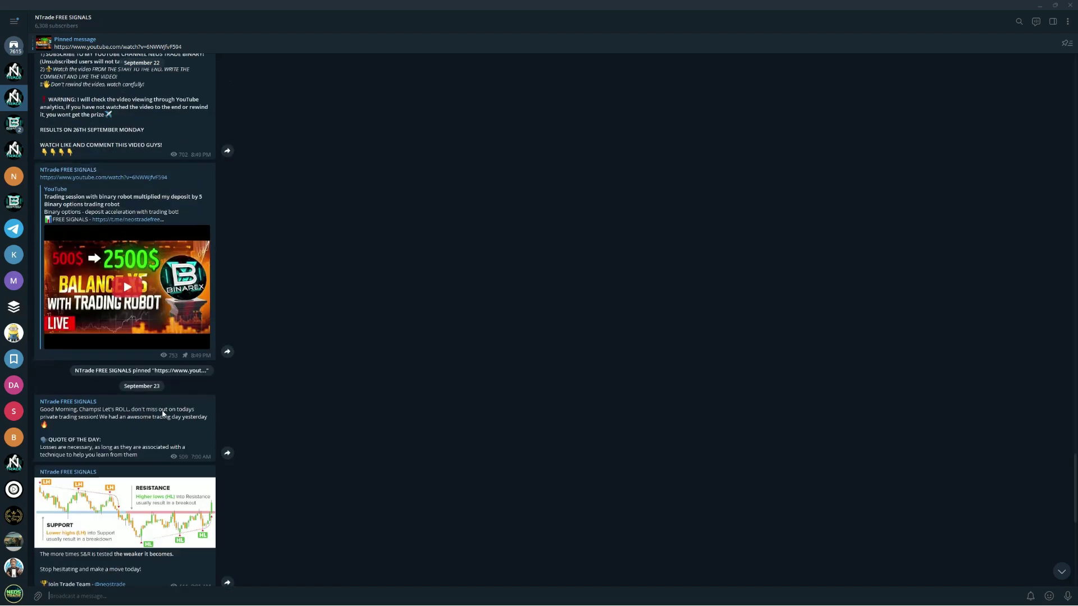
{"action": "scroll", "coordinate": [144, 378], "scroll_direction": "up", "scroll_amount": 2}
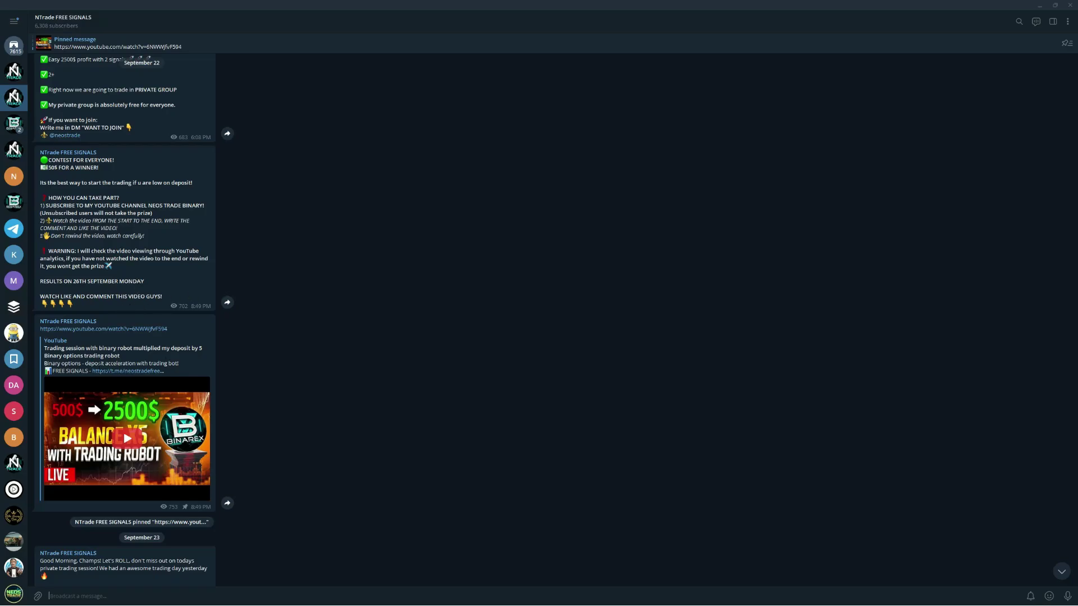
{"action": "scroll", "coordinate": [180, 285], "scroll_direction": "up", "scroll_amount": 3}
{"action": "scroll", "coordinate": [126, 253], "scroll_direction": "up", "scroll_amount": 2}
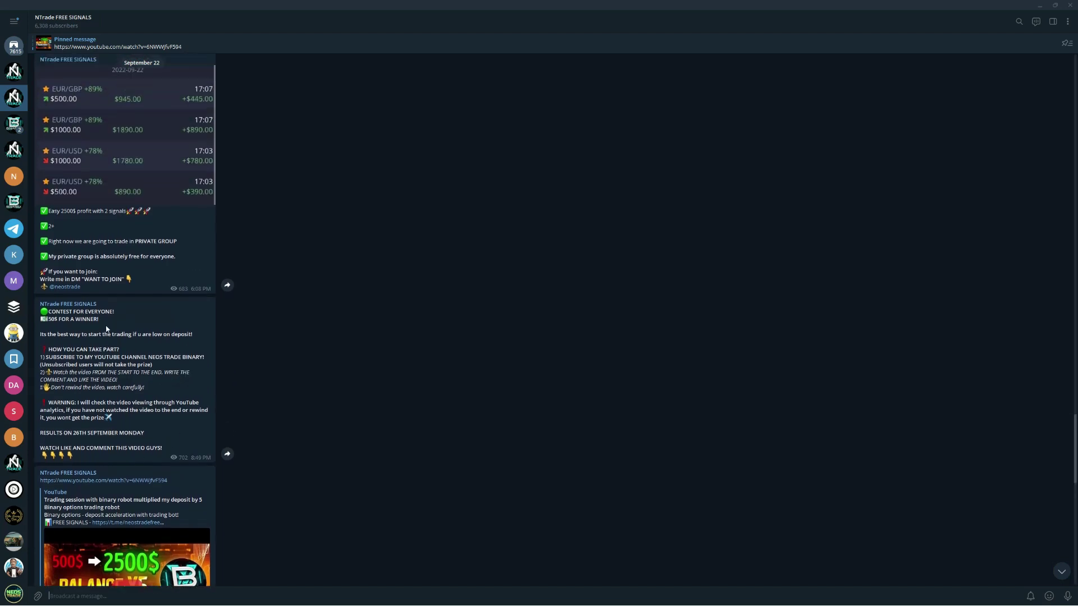
{"action": "scroll", "coordinate": [101, 210], "scroll_direction": "up", "scroll_amount": 2}
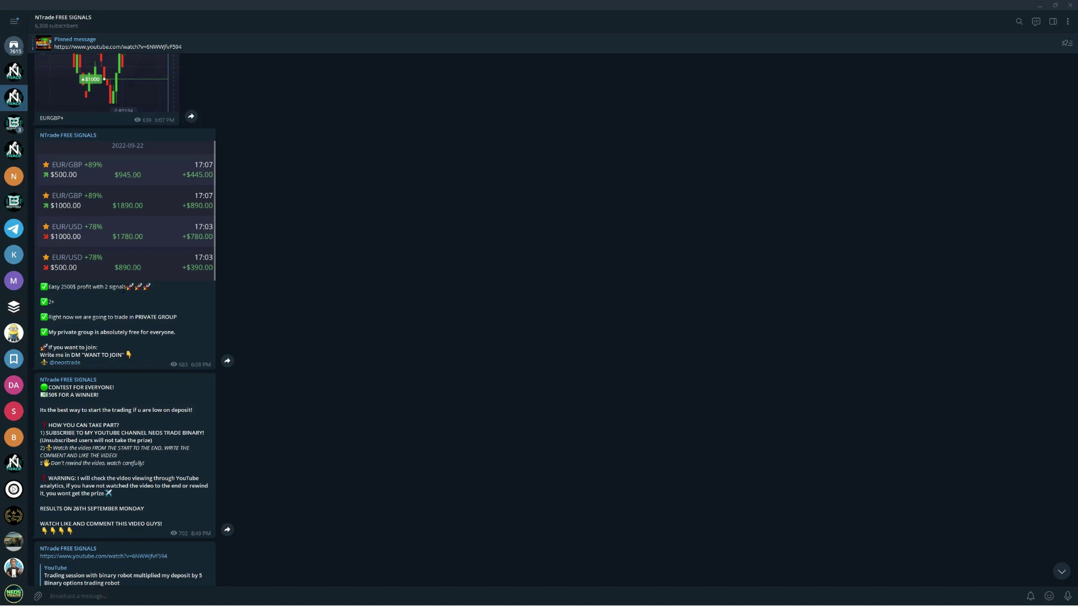
{"action": "scroll", "coordinate": [167, 295], "scroll_direction": "up", "scroll_amount": 5}
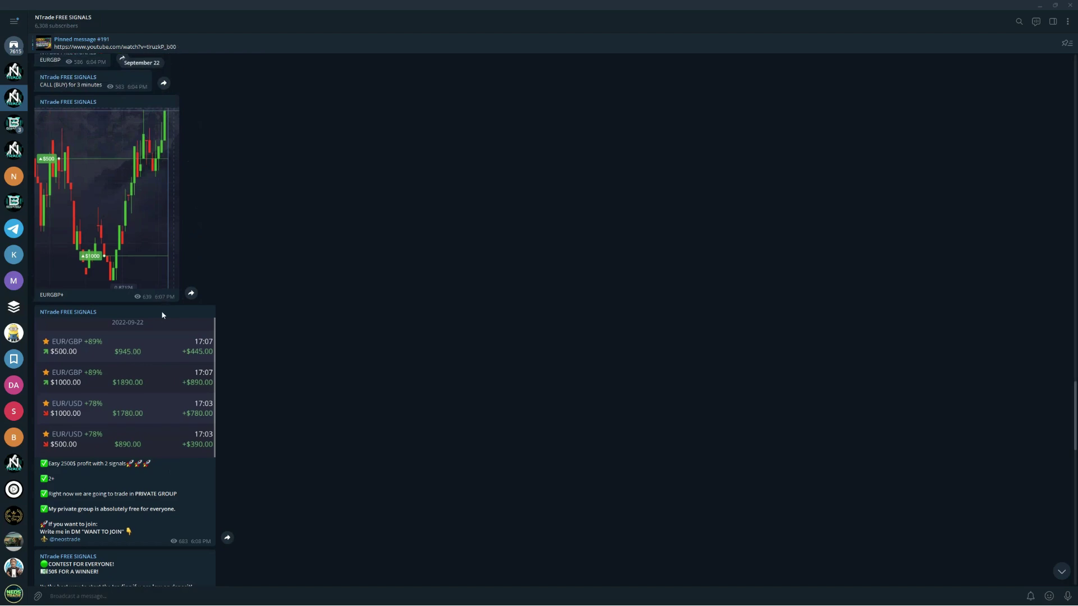
{"action": "scroll", "coordinate": [168, 315], "scroll_direction": "up", "scroll_amount": 5}
{"action": "scroll", "coordinate": [167, 314], "scroll_direction": "up", "scroll_amount": 5}
{"action": "scroll", "coordinate": [211, 320], "scroll_direction": "up", "scroll_amount": 5}
{"action": "scroll", "coordinate": [236, 324], "scroll_direction": "up", "scroll_amount": 5}
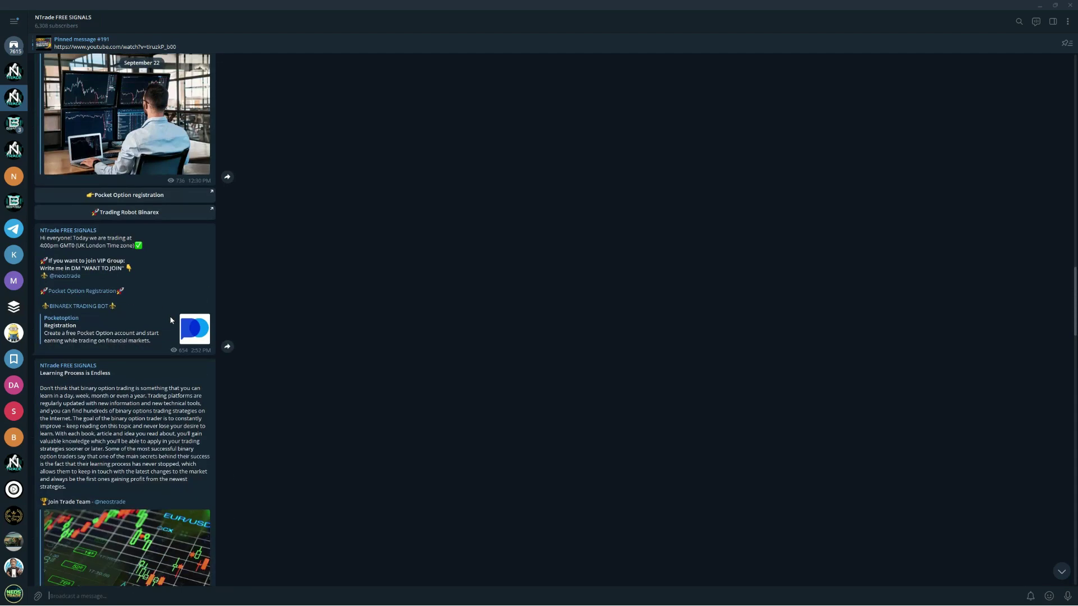
{"action": "scroll", "coordinate": [258, 326], "scroll_direction": "up", "scroll_amount": 5}
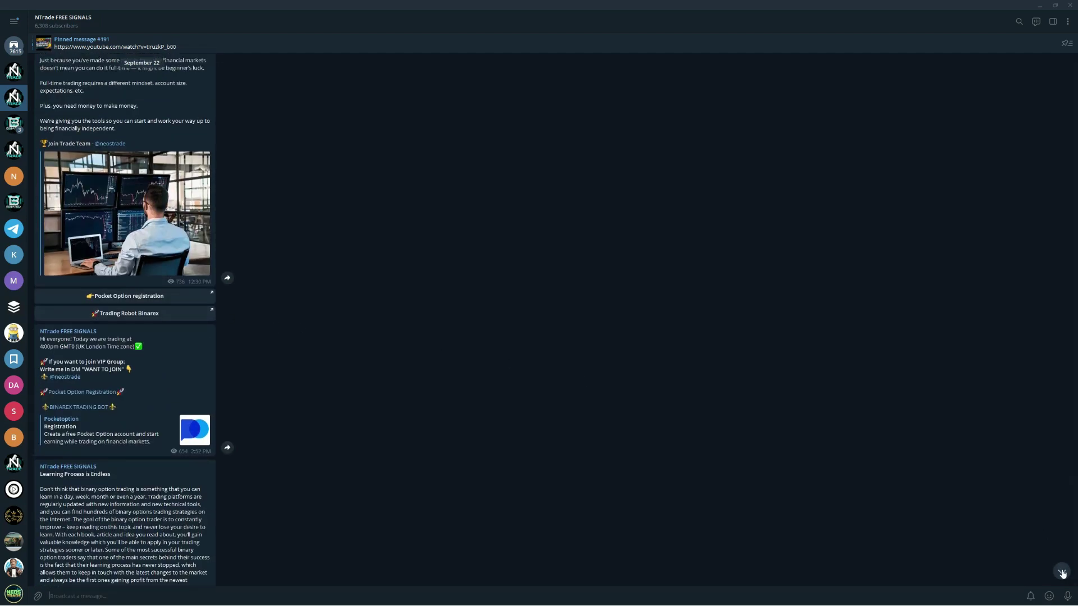
{"action": "scroll", "coordinate": [1061, 570], "scroll_direction": "up", "scroll_amount": 6}
{"action": "left_click", "coordinate": [13, 72]}
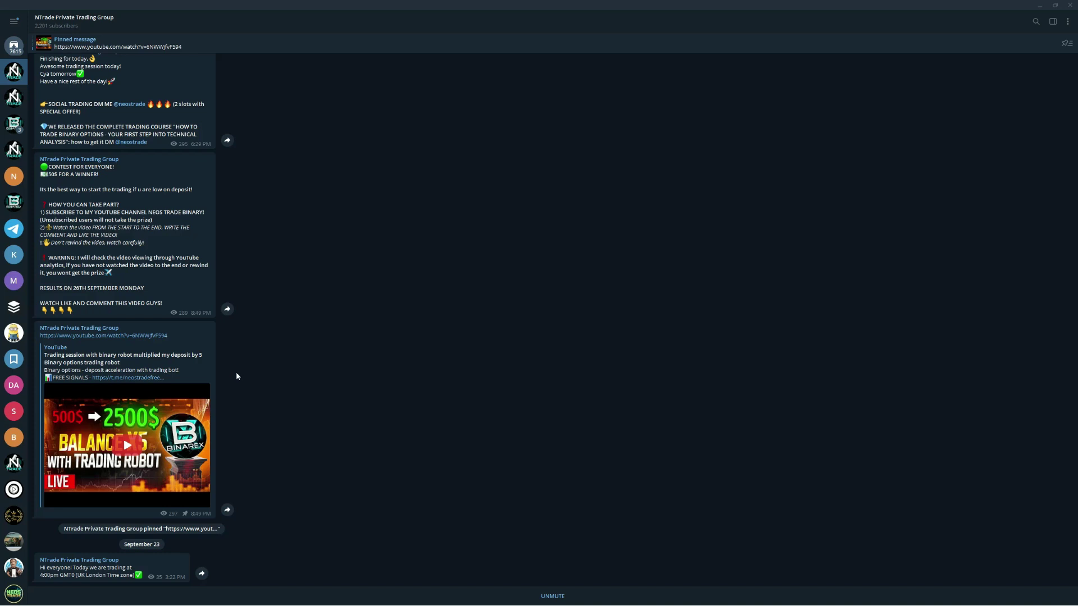
{"action": "scroll", "coordinate": [227, 419], "scroll_direction": "up", "scroll_amount": 6}
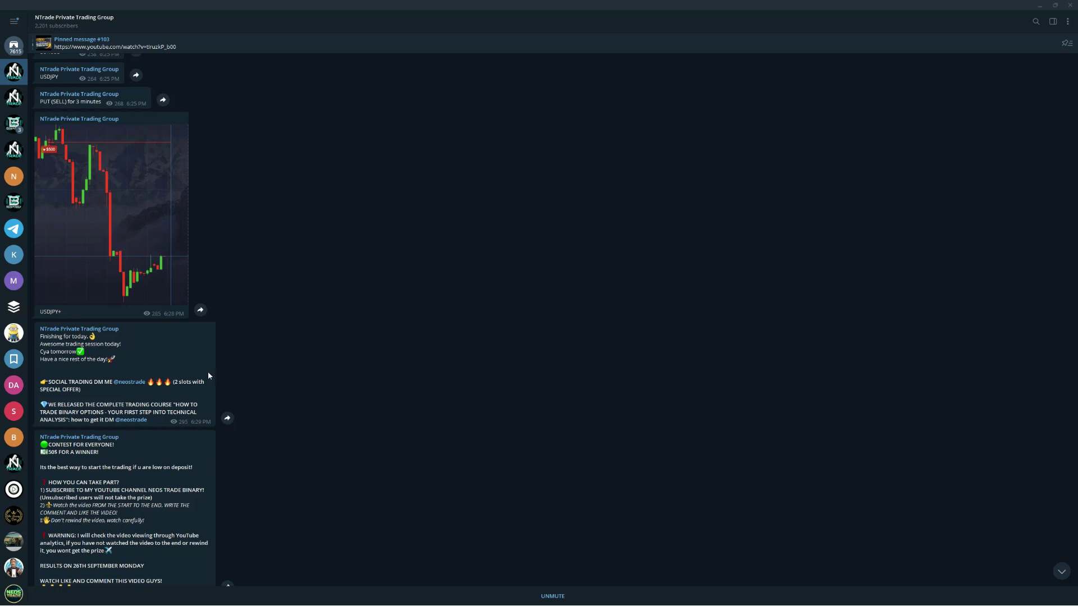
{"action": "scroll", "coordinate": [202, 372], "scroll_direction": "up", "scroll_amount": 3}
{"action": "scroll", "coordinate": [202, 371], "scroll_direction": "up", "scroll_amount": 2}
{"action": "scroll", "coordinate": [239, 268], "scroll_direction": "down", "scroll_amount": 5}
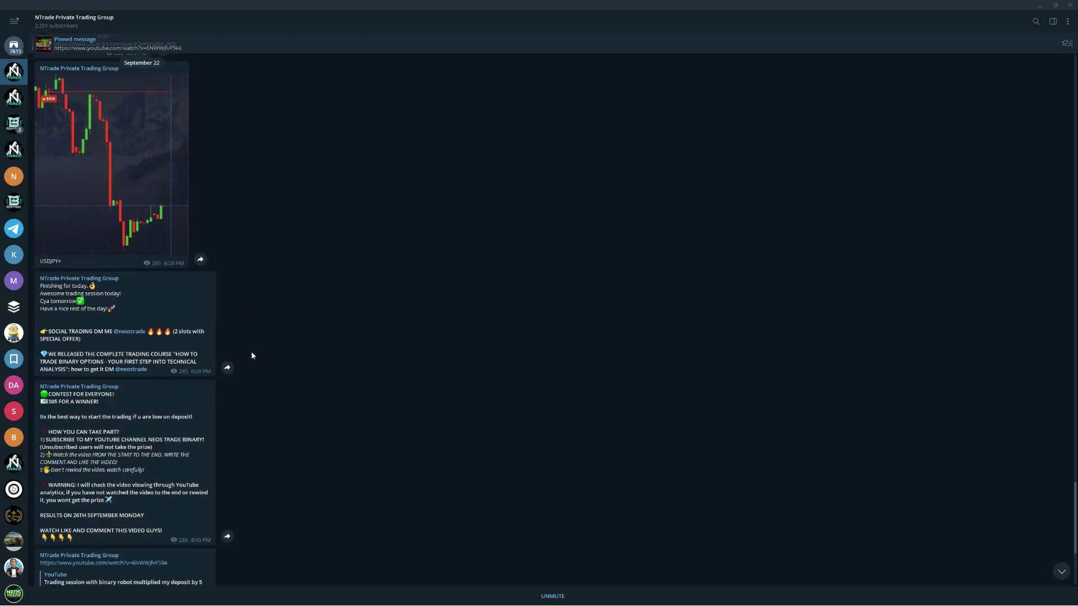
{"action": "scroll", "coordinate": [252, 352], "scroll_direction": "down", "scroll_amount": 3}
{"action": "scroll", "coordinate": [251, 351], "scroll_direction": "down", "scroll_amount": 4}
{"action": "scroll", "coordinate": [181, 428], "scroll_direction": "up", "scroll_amount": 4}
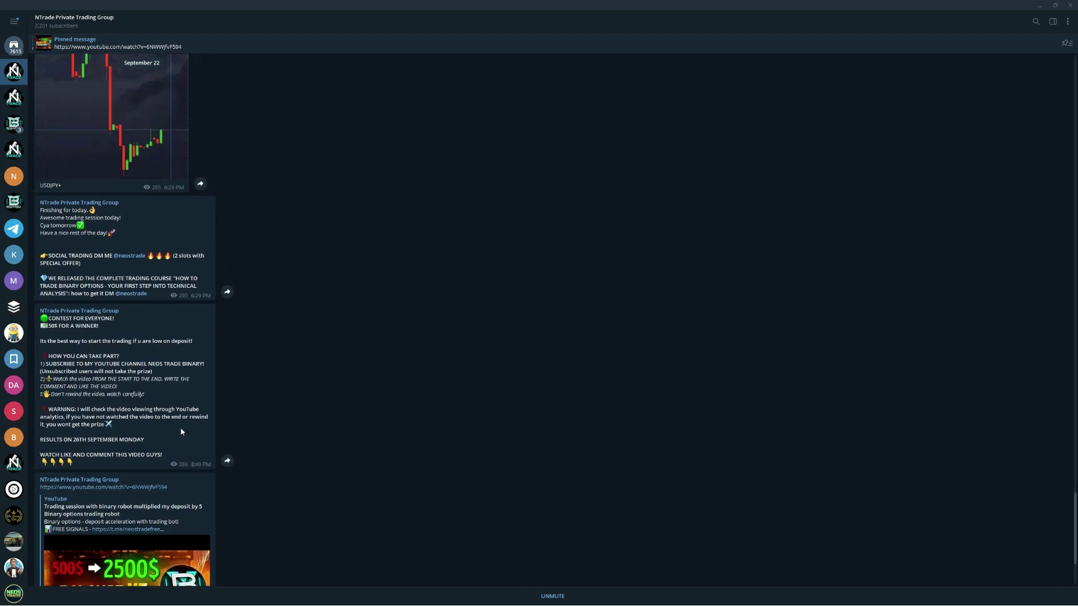
{"action": "scroll", "coordinate": [156, 397], "scroll_direction": "up", "scroll_amount": 3}
{"action": "scroll", "coordinate": [98, 366], "scroll_direction": "up", "scroll_amount": 3}
{"action": "scroll", "coordinate": [121, 389], "scroll_direction": "up", "scroll_amount": 3}
{"action": "scroll", "coordinate": [120, 388], "scroll_direction": "up", "scroll_amount": 2}
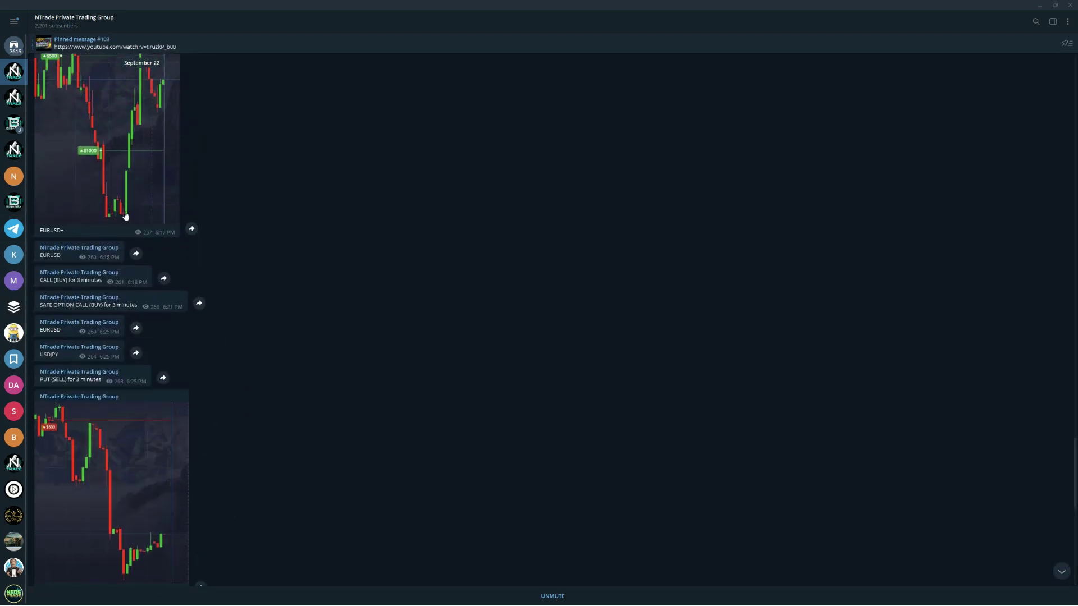
{"action": "scroll", "coordinate": [124, 217], "scroll_direction": "up", "scroll_amount": 6}
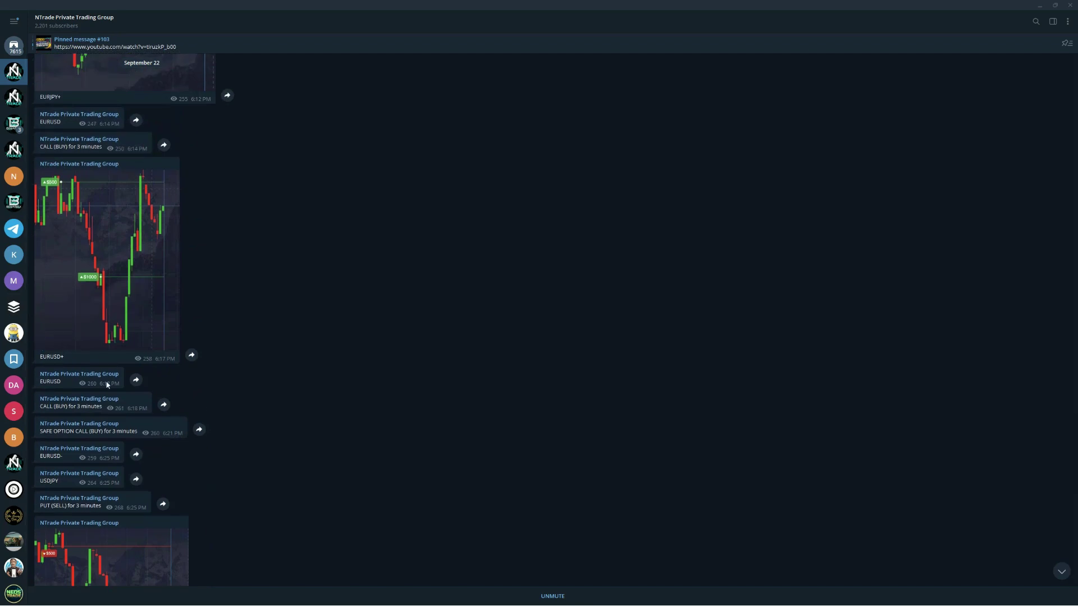
{"action": "scroll", "coordinate": [125, 217], "scroll_direction": "up", "scroll_amount": 3}
{"action": "scroll", "coordinate": [76, 278], "scroll_direction": "up", "scroll_amount": 5}
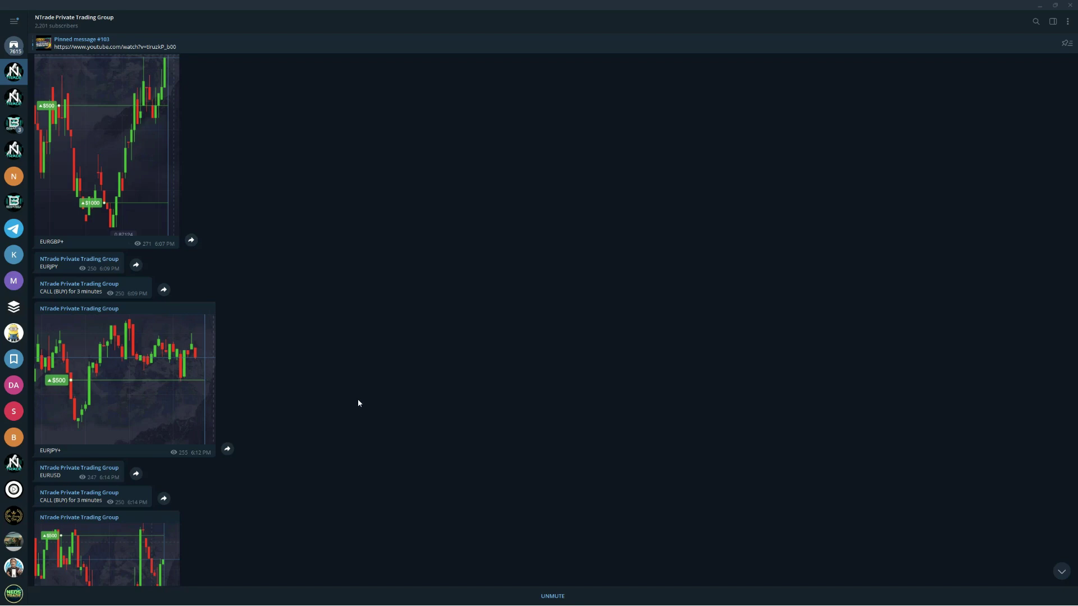
{"action": "scroll", "coordinate": [358, 399], "scroll_direction": "down", "scroll_amount": 4}
{"action": "scroll", "coordinate": [359, 397], "scroll_direction": "down", "scroll_amount": 4}
{"action": "scroll", "coordinate": [360, 401], "scroll_direction": "down", "scroll_amount": 4}
{"action": "scroll", "coordinate": [360, 403], "scroll_direction": "down", "scroll_amount": 5}
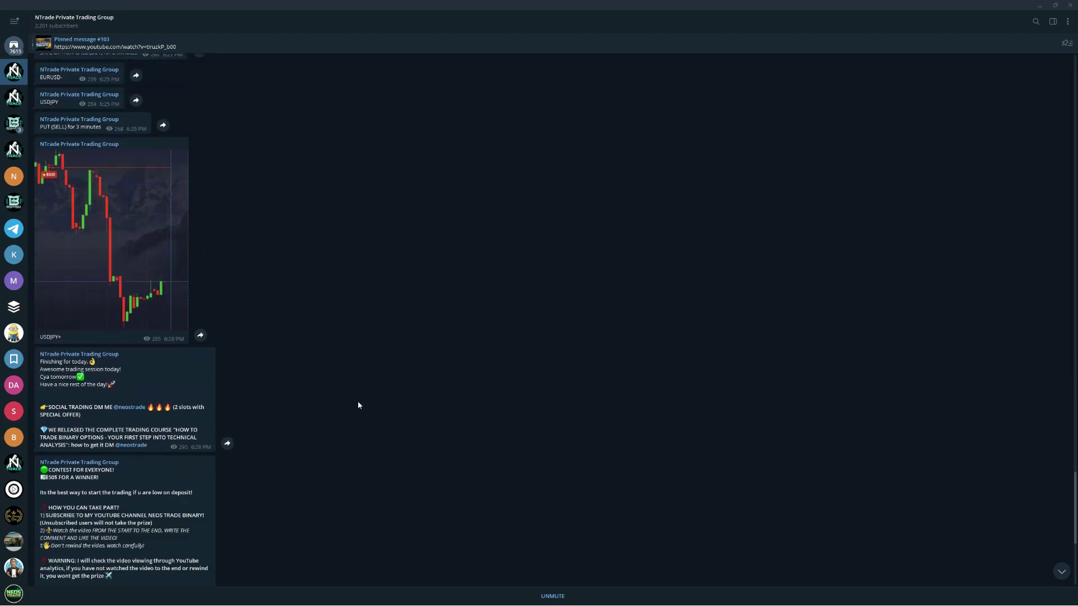
{"action": "scroll", "coordinate": [358, 401], "scroll_direction": "down", "scroll_amount": 5}
{"action": "scroll", "coordinate": [357, 402], "scroll_direction": "down", "scroll_amount": 4}
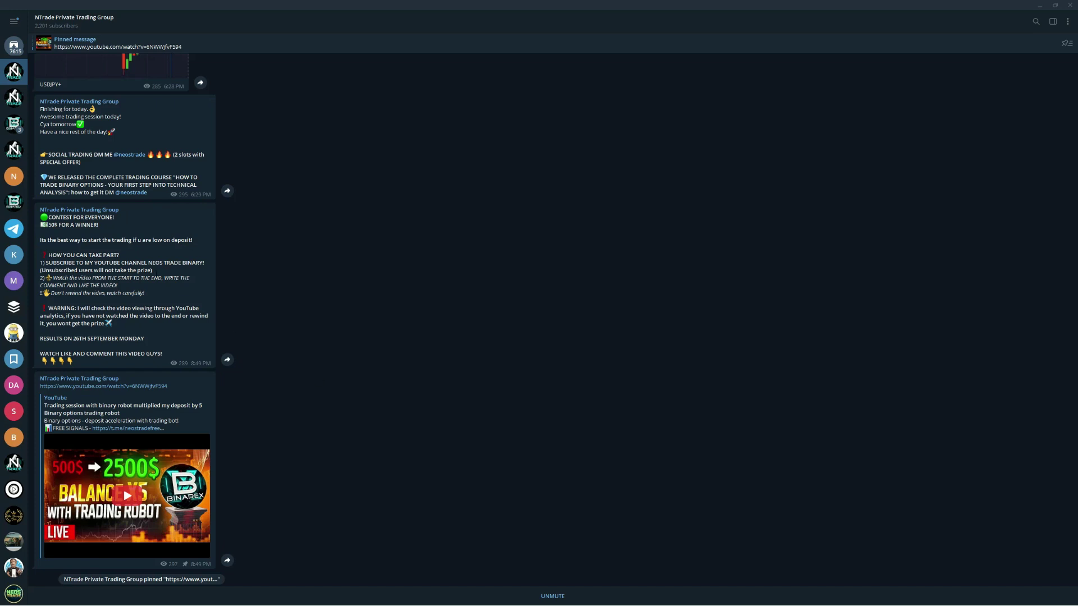
- Open Binarex EN Signals and jump to its newest September 23 signal posts
{"action": "left_click", "coordinate": [14, 124]}
{"action": "scroll", "coordinate": [424, 459], "scroll_direction": "up", "scroll_amount": 5}
{"action": "scroll", "coordinate": [345, 457], "scroll_direction": "up", "scroll_amount": 3}
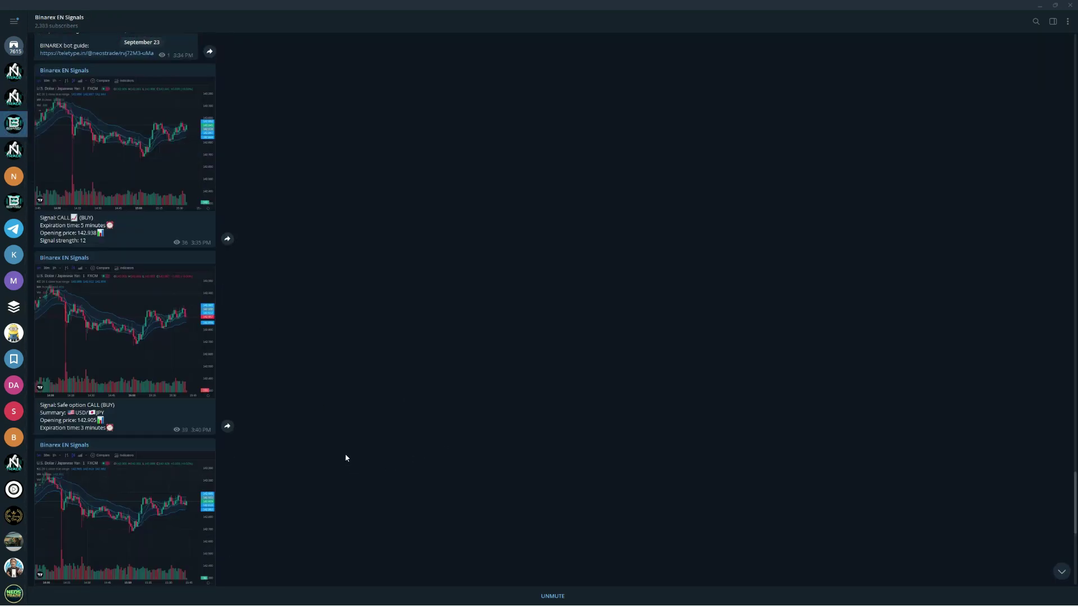
{"action": "scroll", "coordinate": [345, 458], "scroll_direction": "up", "scroll_amount": 3}
{"action": "scroll", "coordinate": [169, 379], "scroll_direction": "up", "scroll_amount": 3}
{"action": "scroll", "coordinate": [144, 320], "scroll_direction": "up", "scroll_amount": 3}
{"action": "scroll", "coordinate": [143, 337], "scroll_direction": "up", "scroll_amount": 3}
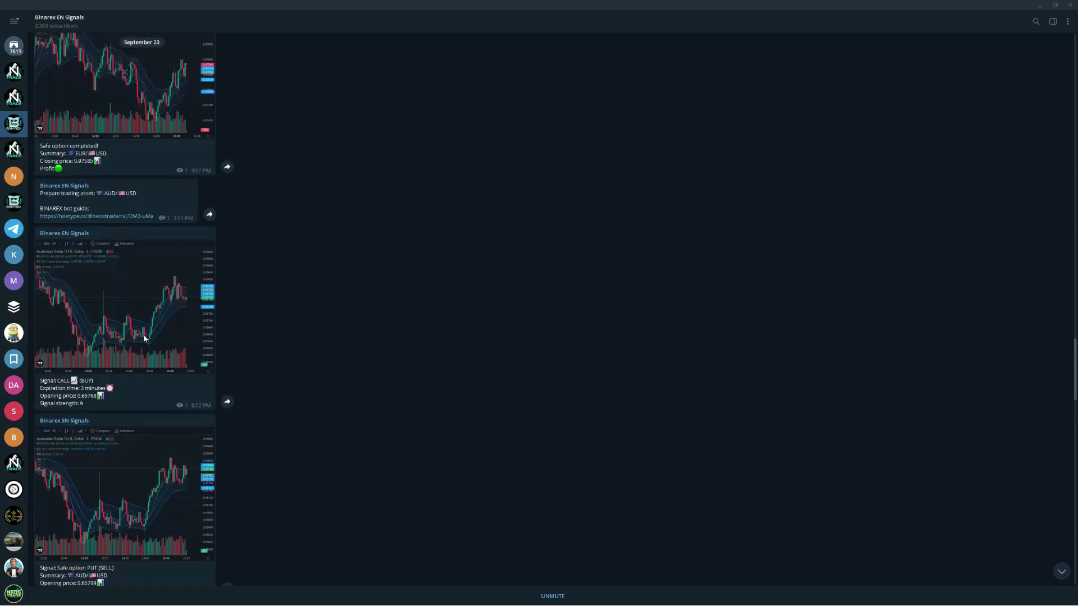
{"action": "scroll", "coordinate": [146, 337], "scroll_direction": "up", "scroll_amount": 3}
{"action": "scroll", "coordinate": [145, 337], "scroll_direction": "up", "scroll_amount": 3}
{"action": "scroll", "coordinate": [151, 329], "scroll_direction": "up", "scroll_amount": 3}
{"action": "scroll", "coordinate": [163, 325], "scroll_direction": "up", "scroll_amount": 3}
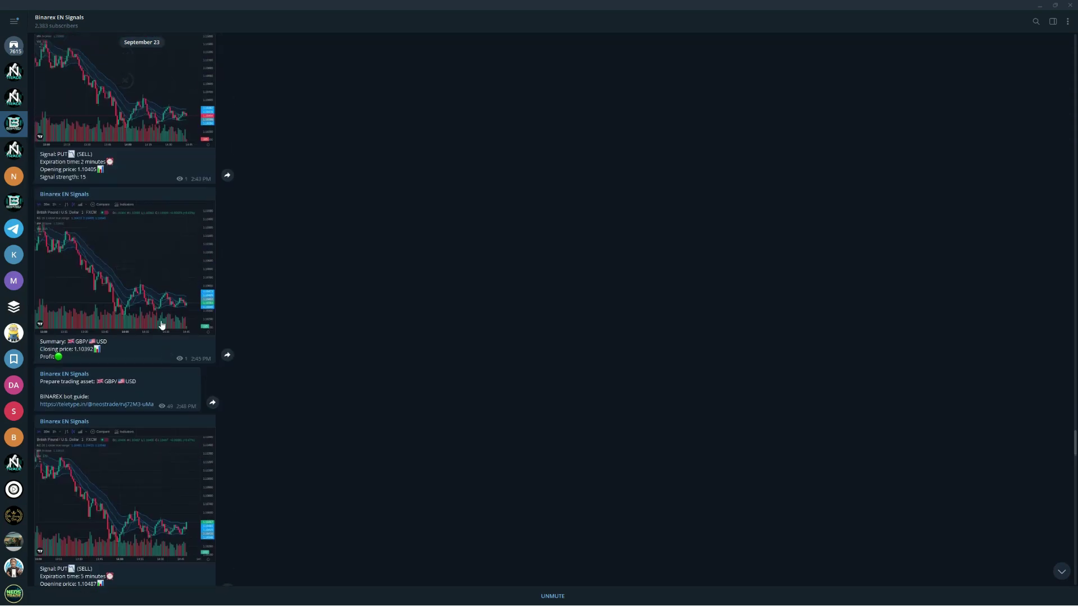
{"action": "scroll", "coordinate": [163, 324], "scroll_direction": "up", "scroll_amount": 3}
{"action": "scroll", "coordinate": [153, 337], "scroll_direction": "up", "scroll_amount": 3}
{"action": "scroll", "coordinate": [152, 345], "scroll_direction": "up", "scroll_amount": 3}
{"action": "scroll", "coordinate": [154, 357], "scroll_direction": "up", "scroll_amount": 3}
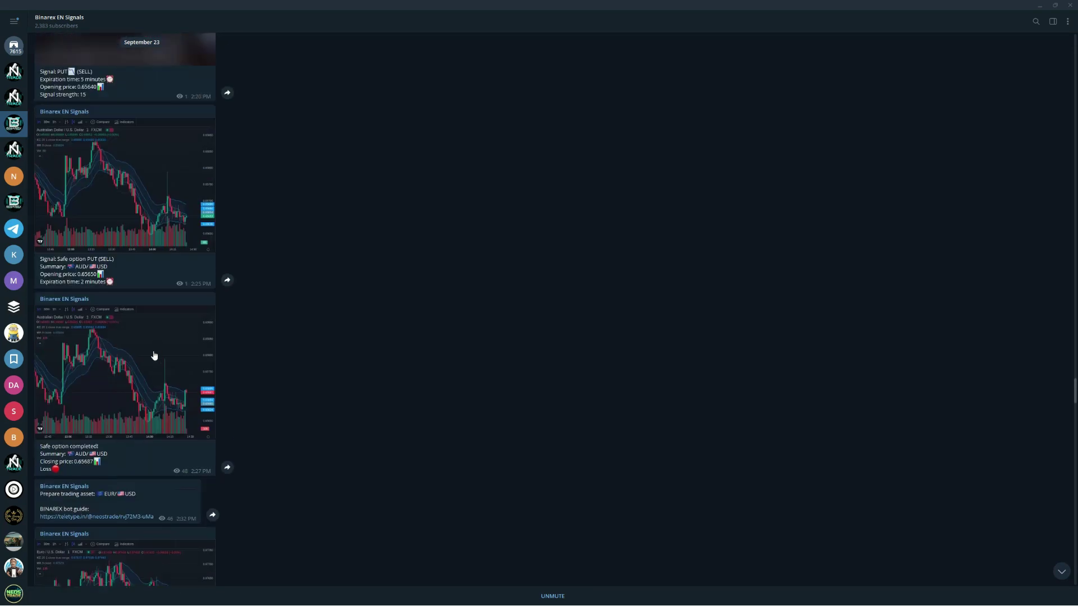
{"action": "scroll", "coordinate": [154, 356], "scroll_direction": "up", "scroll_amount": 3}
{"action": "scroll", "coordinate": [154, 357], "scroll_direction": "up", "scroll_amount": 3}
{"action": "scroll", "coordinate": [154, 355], "scroll_direction": "up", "scroll_amount": 3}
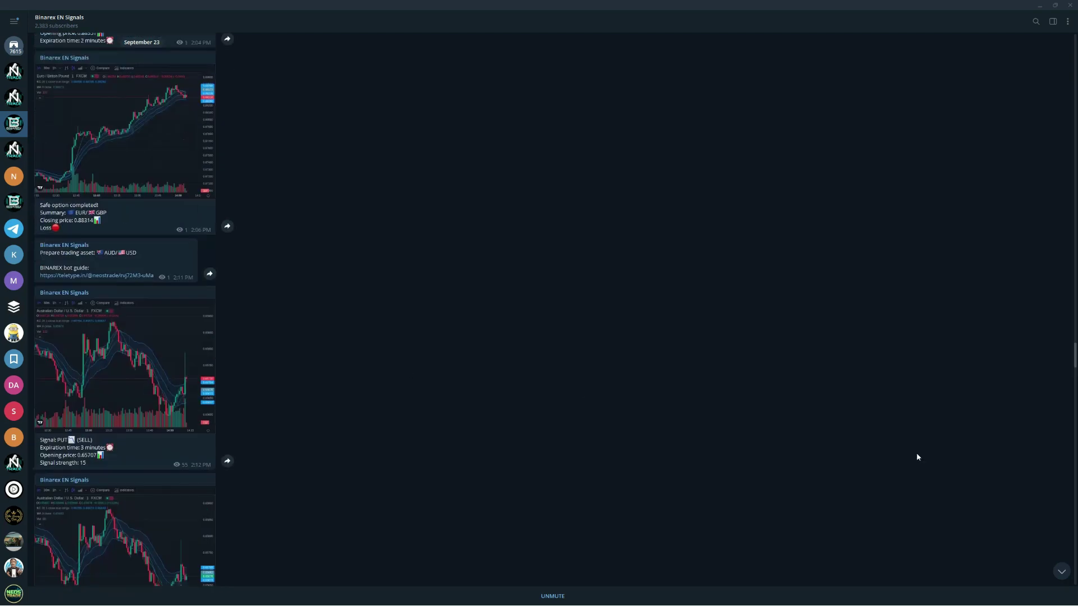
{"action": "left_click", "coordinate": [1063, 576]}
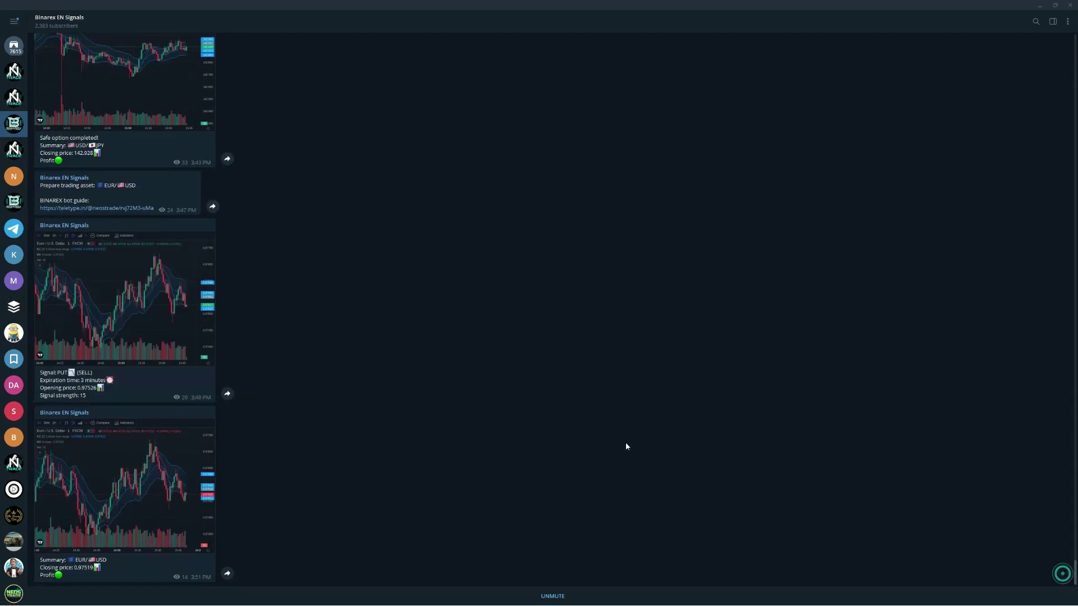
- Switch back to the NTrade Private Trading Group channel
{"action": "left_click", "coordinate": [14, 71]}
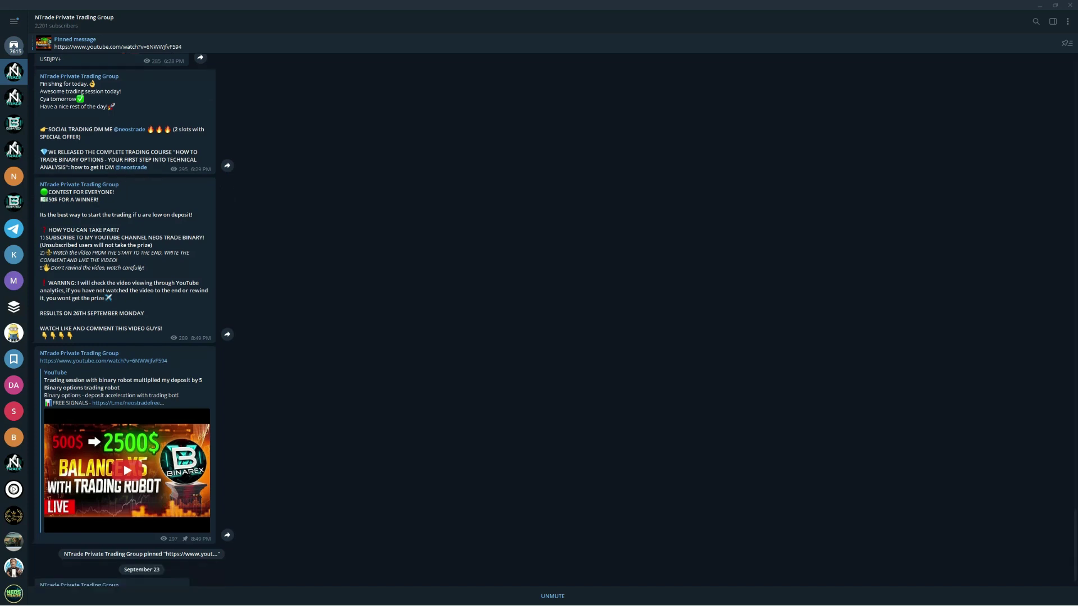
{"action": "scroll", "coordinate": [126, 338], "scroll_direction": "down", "scroll_amount": 2}
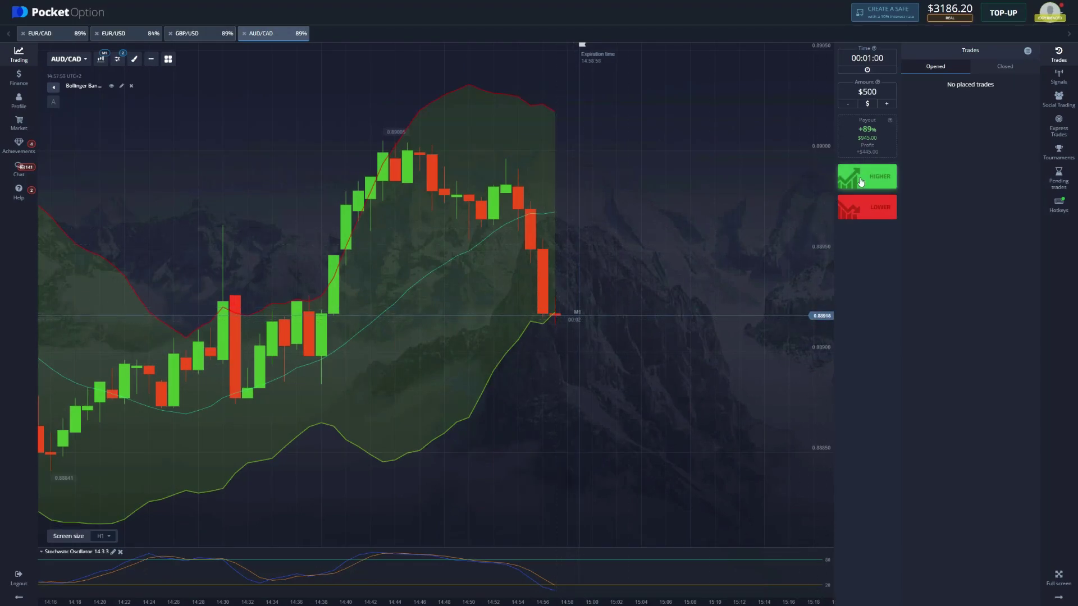
- Place a $500 Higher trade on AUD/CAD with one-minute expiry
{"action": "left_click", "coordinate": [859, 181]}
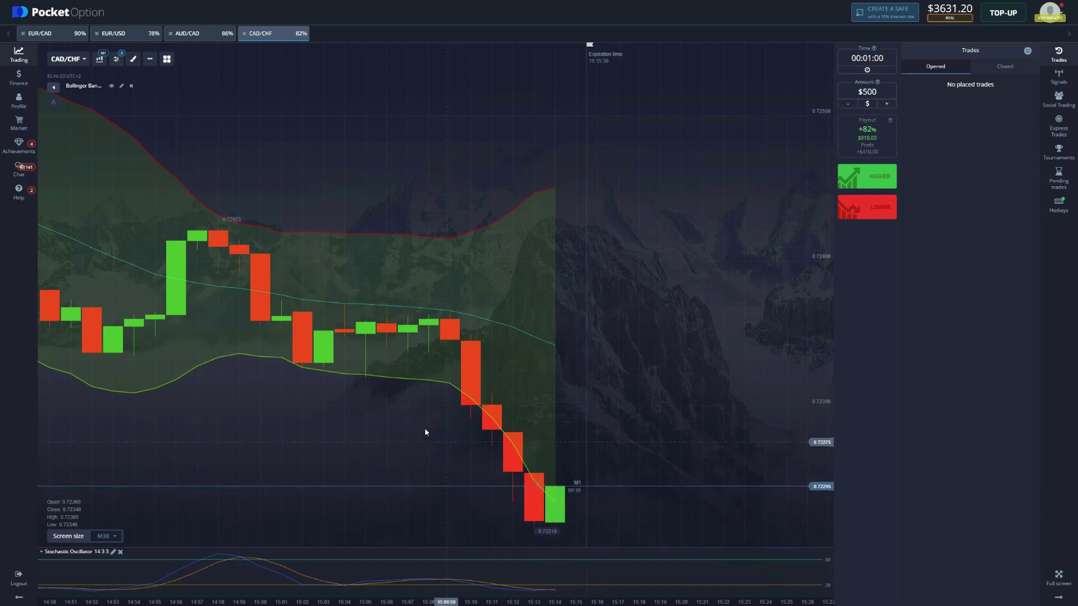
{"action": "scroll", "coordinate": [425, 432], "scroll_direction": "down", "scroll_amount": 3}
{"action": "scroll", "coordinate": [425, 432], "scroll_direction": "down", "scroll_amount": 2}
{"action": "scroll", "coordinate": [514, 455], "scroll_direction": "up", "scroll_amount": 2}
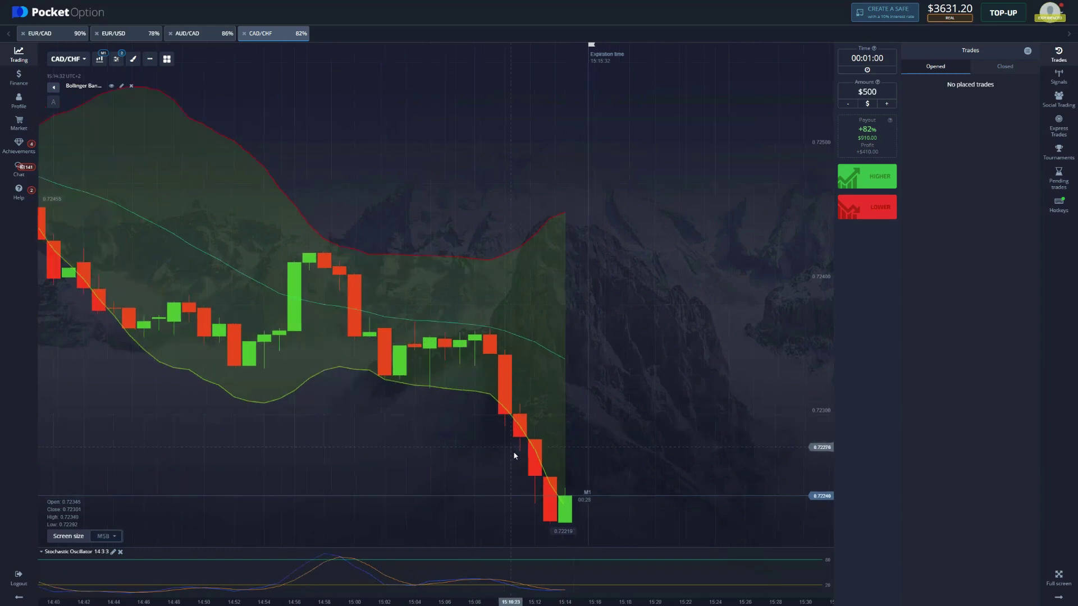
{"action": "scroll", "coordinate": [515, 455], "scroll_direction": "up", "scroll_amount": 1}
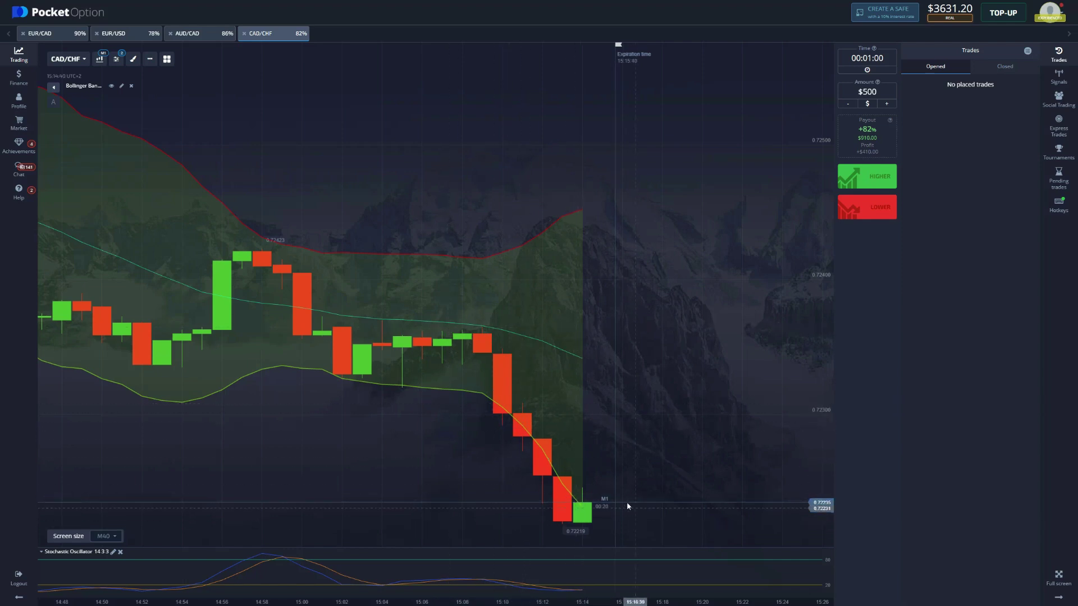
{"action": "scroll", "coordinate": [628, 505], "scroll_direction": "up", "scroll_amount": 1}
{"action": "scroll", "coordinate": [641, 516], "scroll_direction": "up", "scroll_amount": 1}
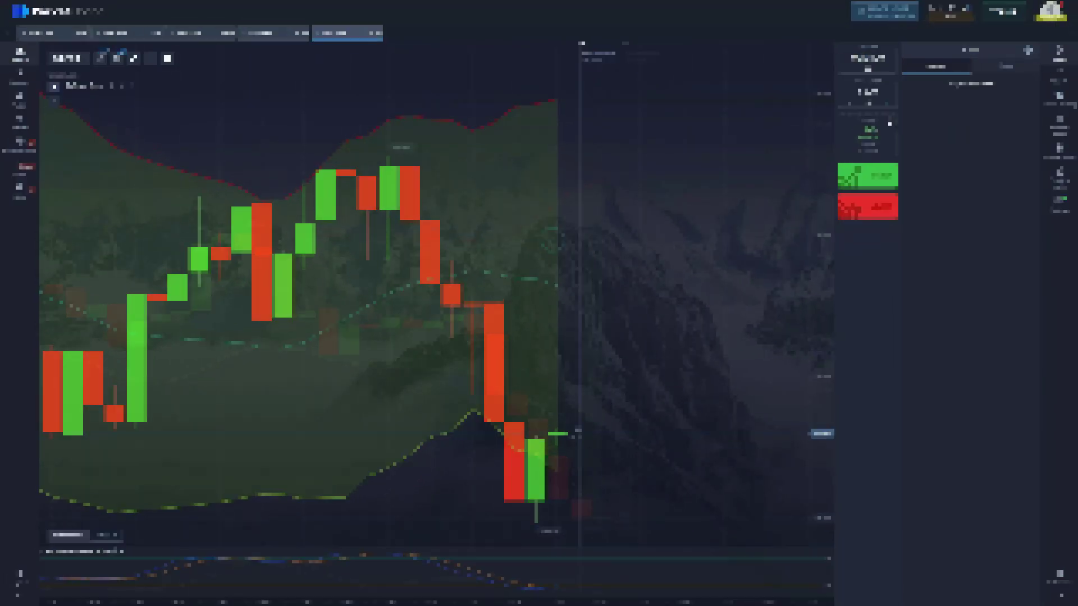
- Use the Shift+W hotkey to open $500 Higher trades on EUR/CHF
{"action": "key", "text": "shift+w"}
{"action": "key", "text": "shift+w"}
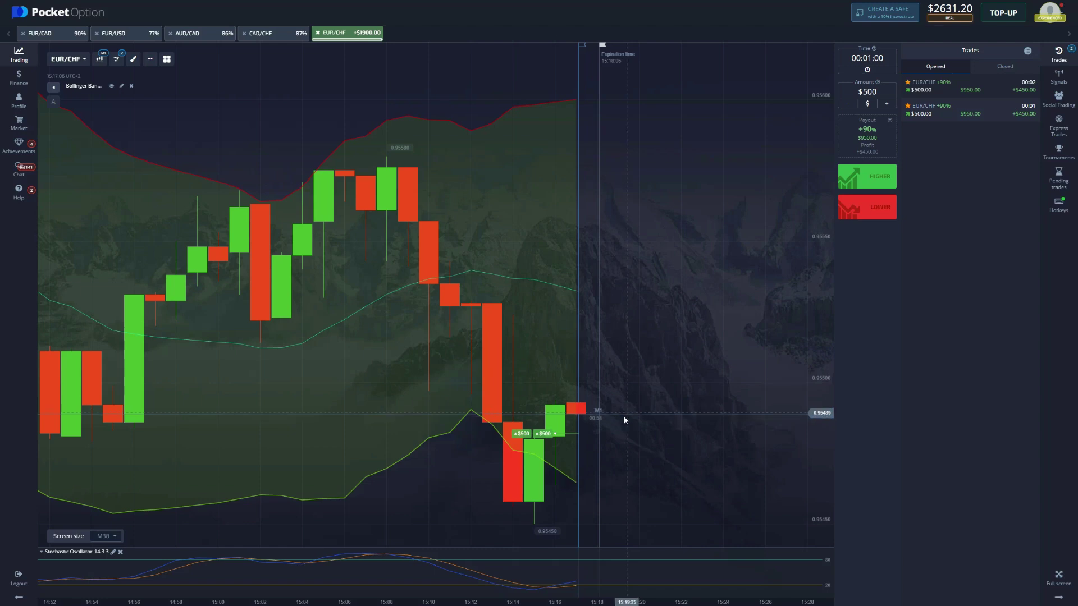
{"action": "scroll", "coordinate": [624, 417], "scroll_direction": "down", "scroll_amount": 1}
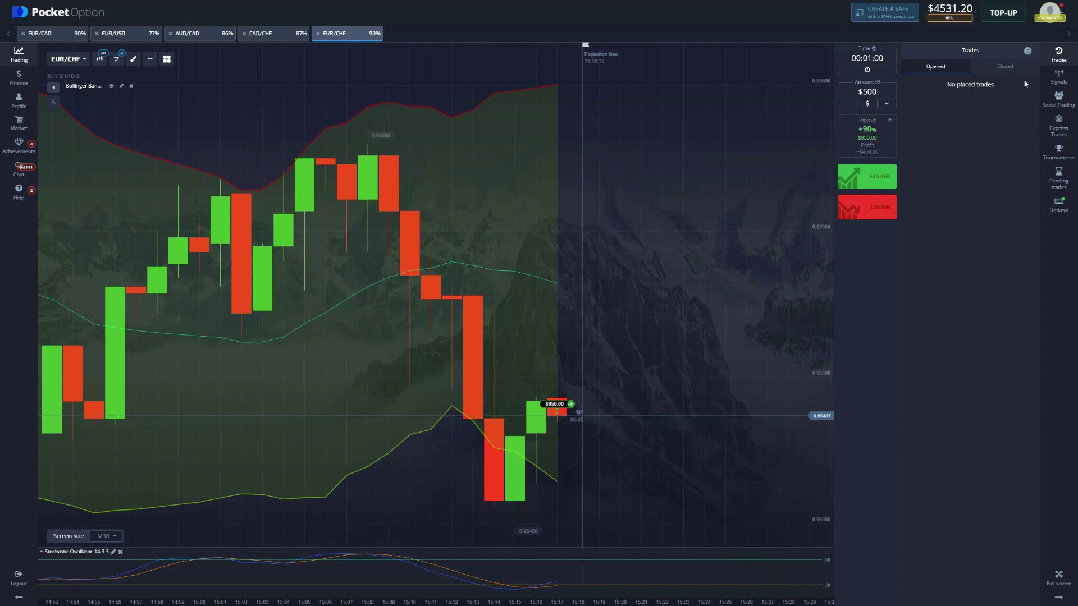
{"action": "left_click", "coordinate": [1005, 67]}
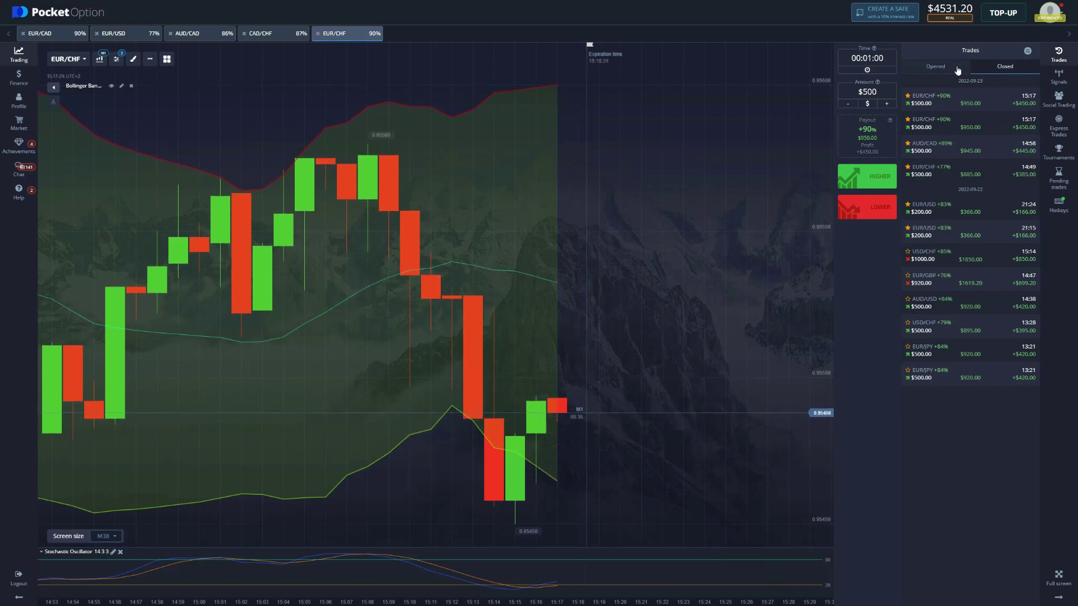
{"action": "left_click", "coordinate": [935, 66]}
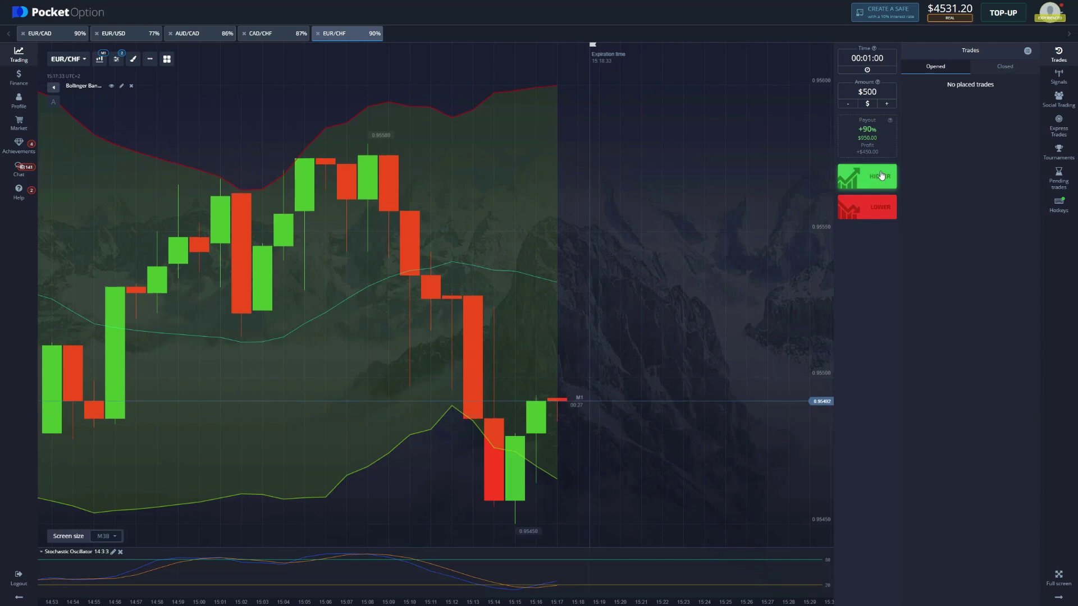
{"action": "left_click", "coordinate": [1004, 66]}
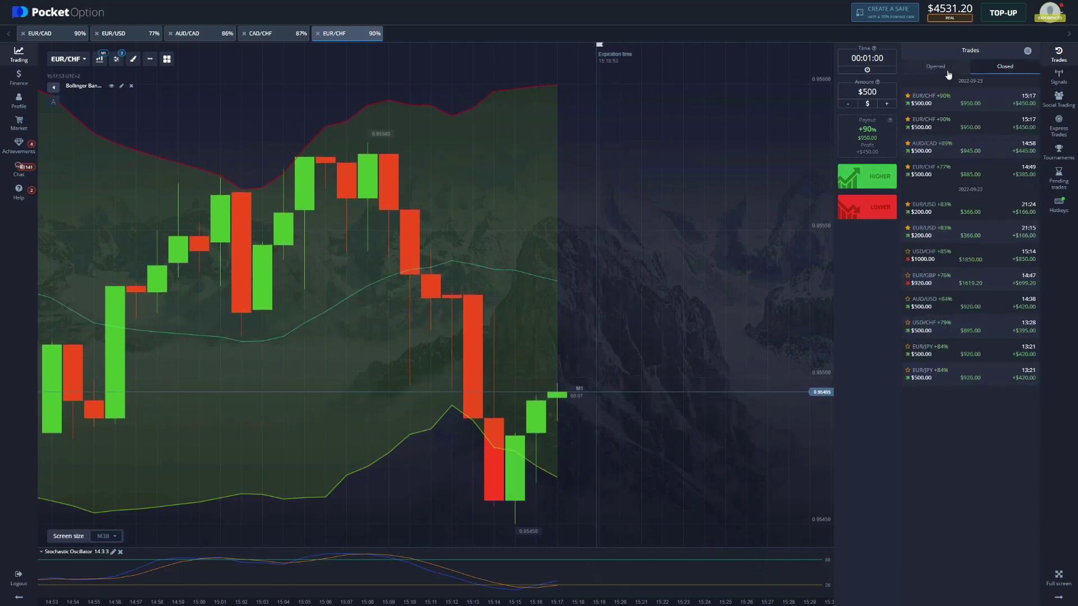
{"action": "left_click", "coordinate": [935, 66]}
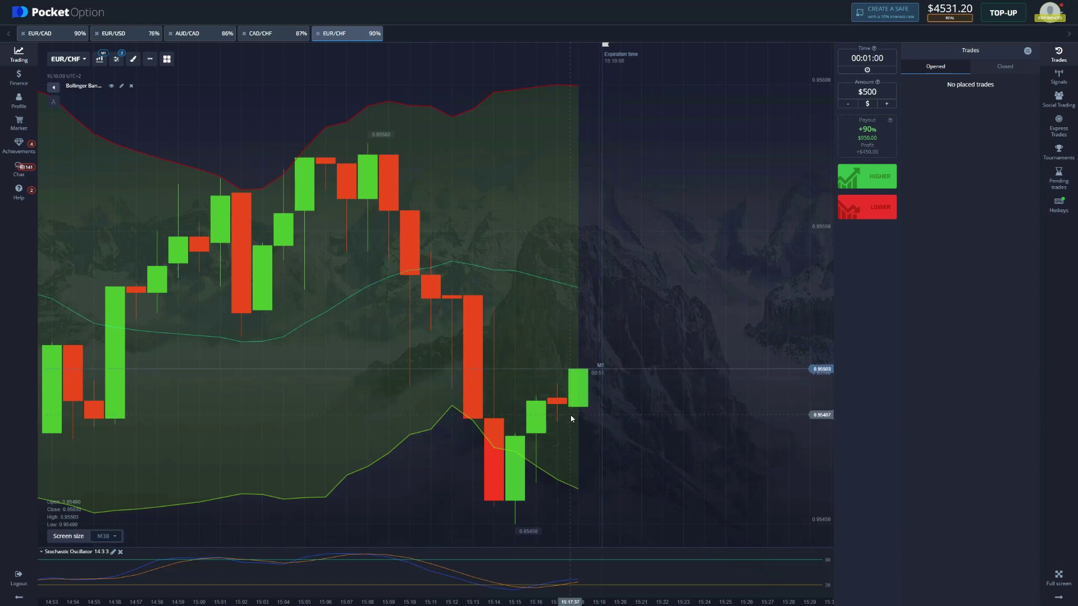
{"action": "scroll", "coordinate": [505, 347], "scroll_direction": "down", "scroll_amount": 1}
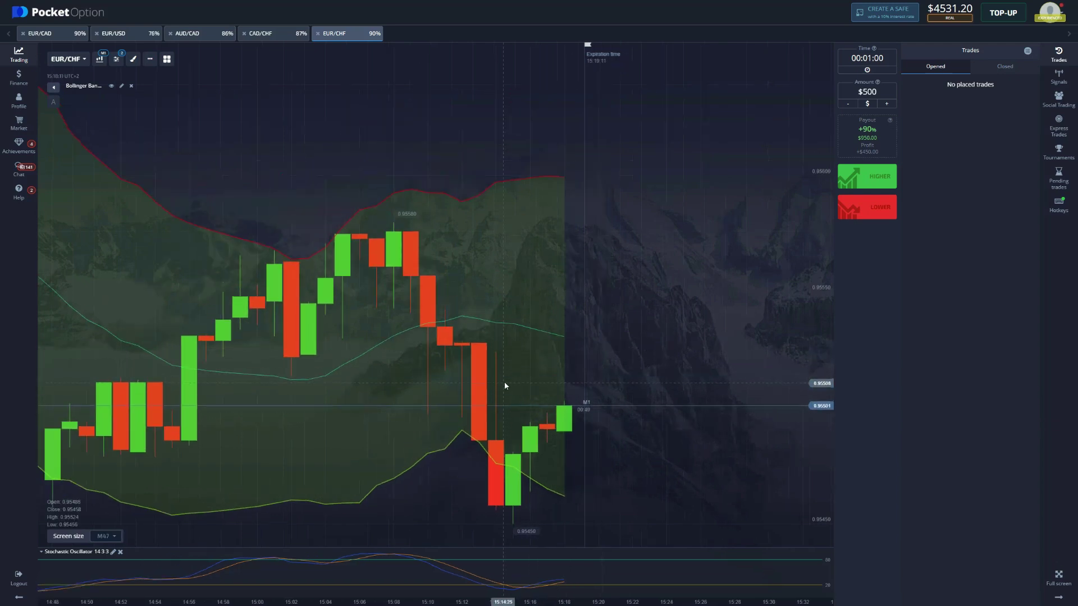
{"action": "scroll", "coordinate": [505, 382], "scroll_direction": "down", "scroll_amount": 1}
{"action": "scroll", "coordinate": [506, 387], "scroll_direction": "down", "scroll_amount": 2}
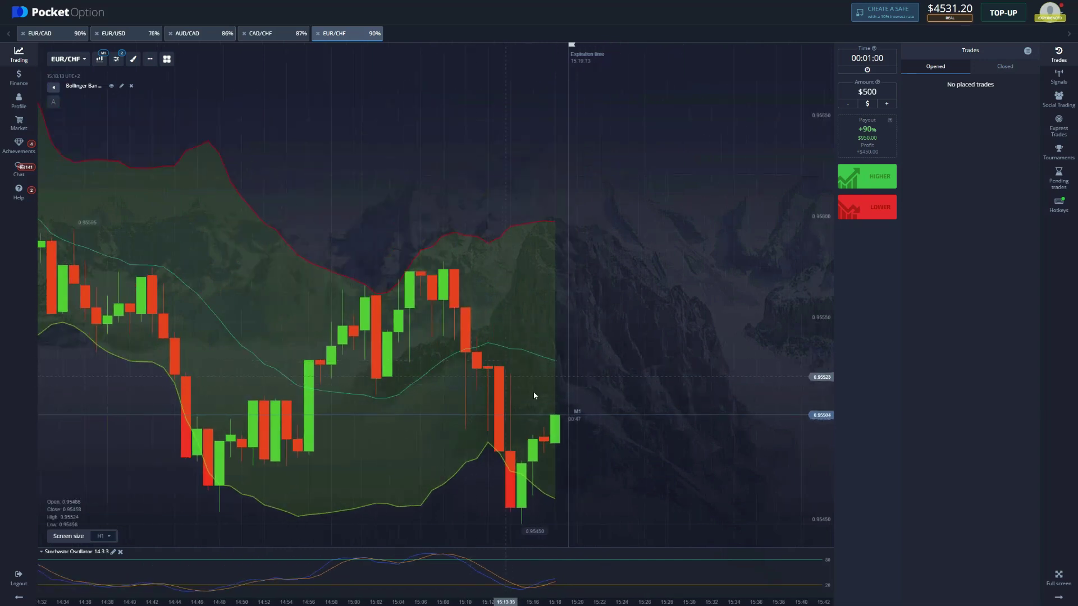
{"action": "scroll", "coordinate": [506, 387], "scroll_direction": "up", "scroll_amount": 1}
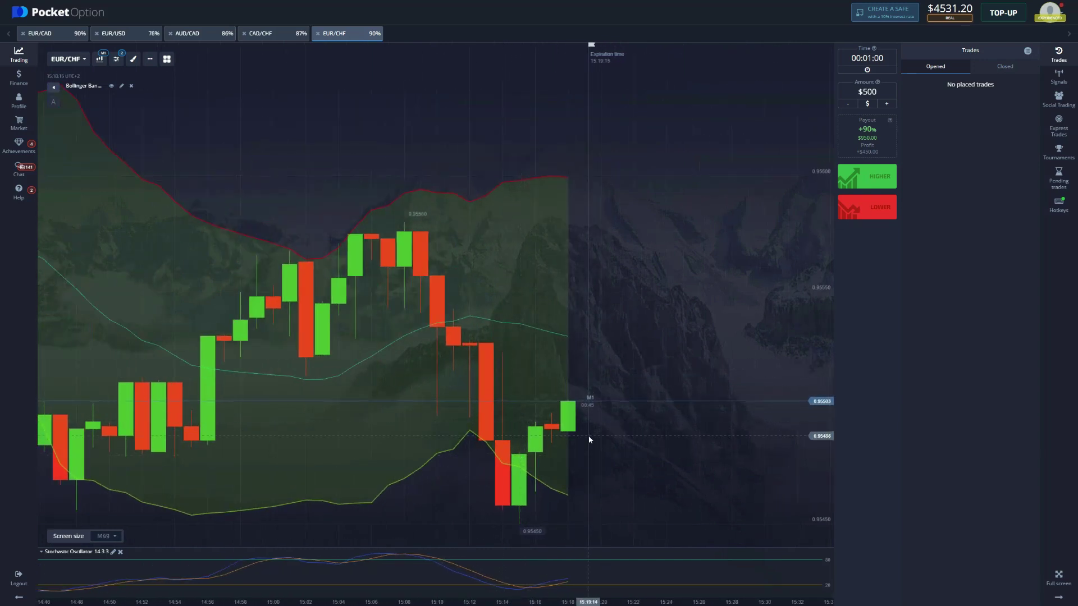